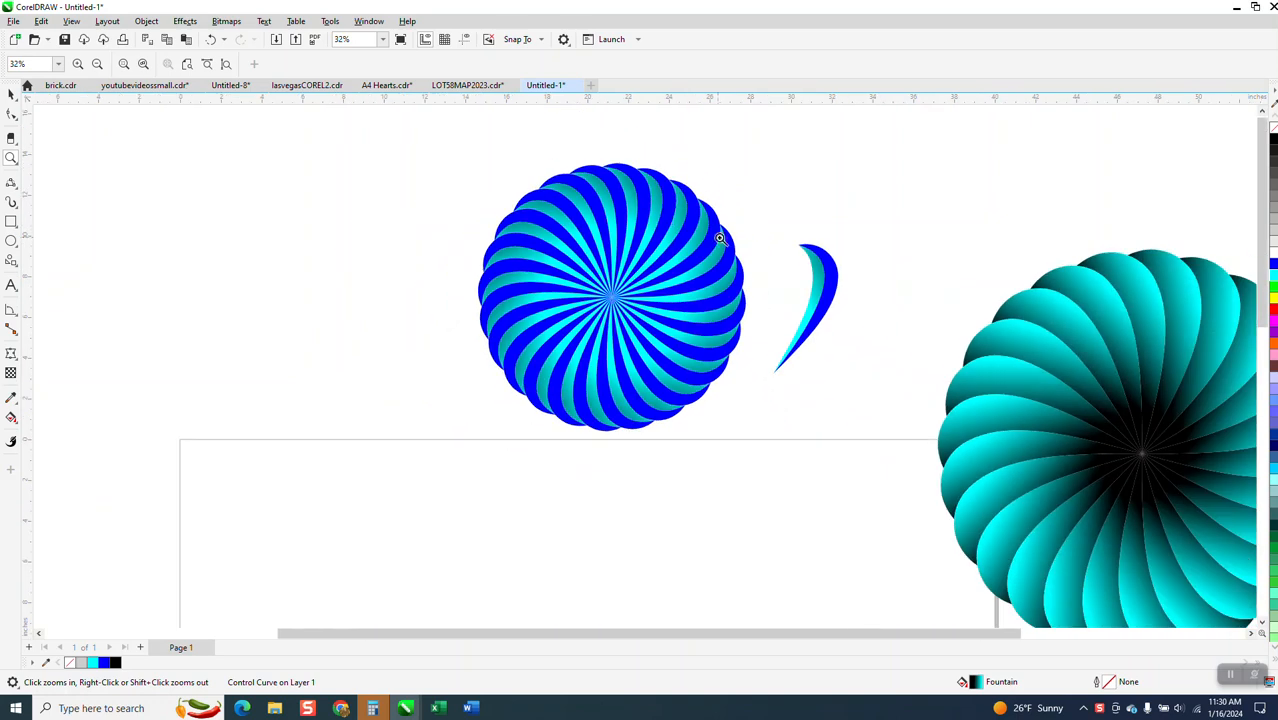
Draw a heart common shape about 9.07 inches wide and high on the page
{"action": "left_click", "coordinate": [17, 265]}
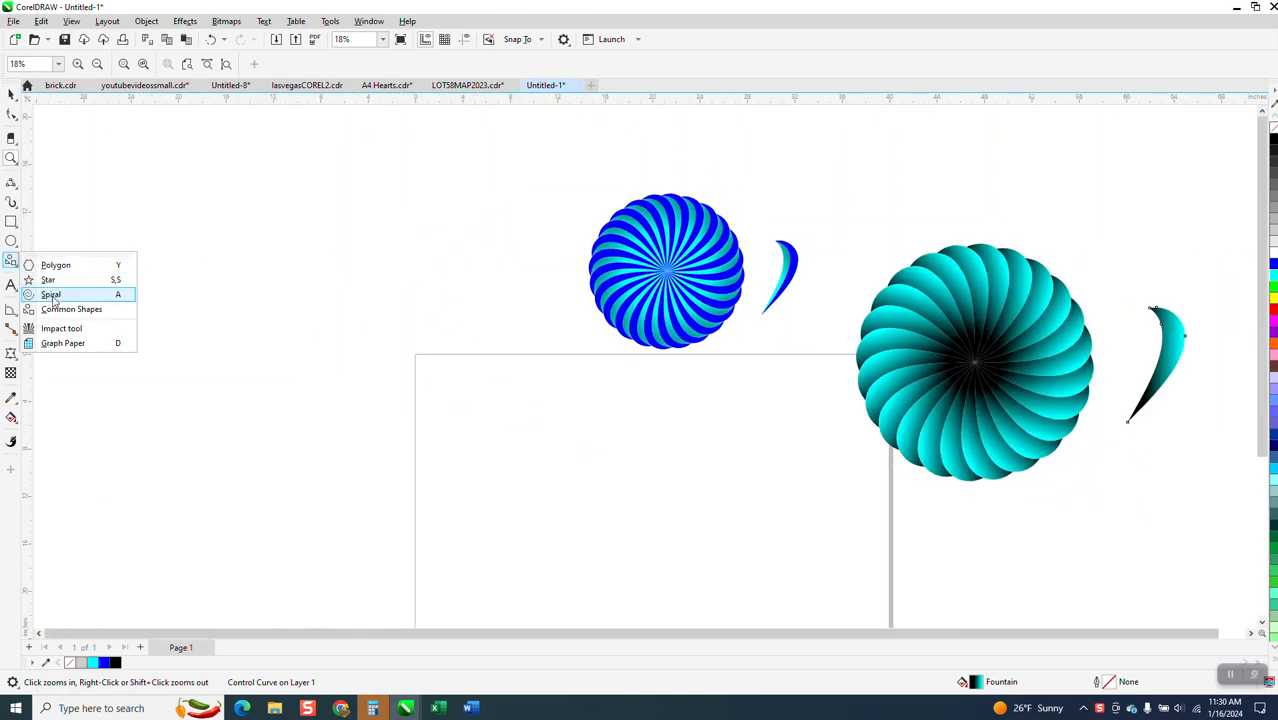
{"action": "left_click", "coordinate": [60, 312]}
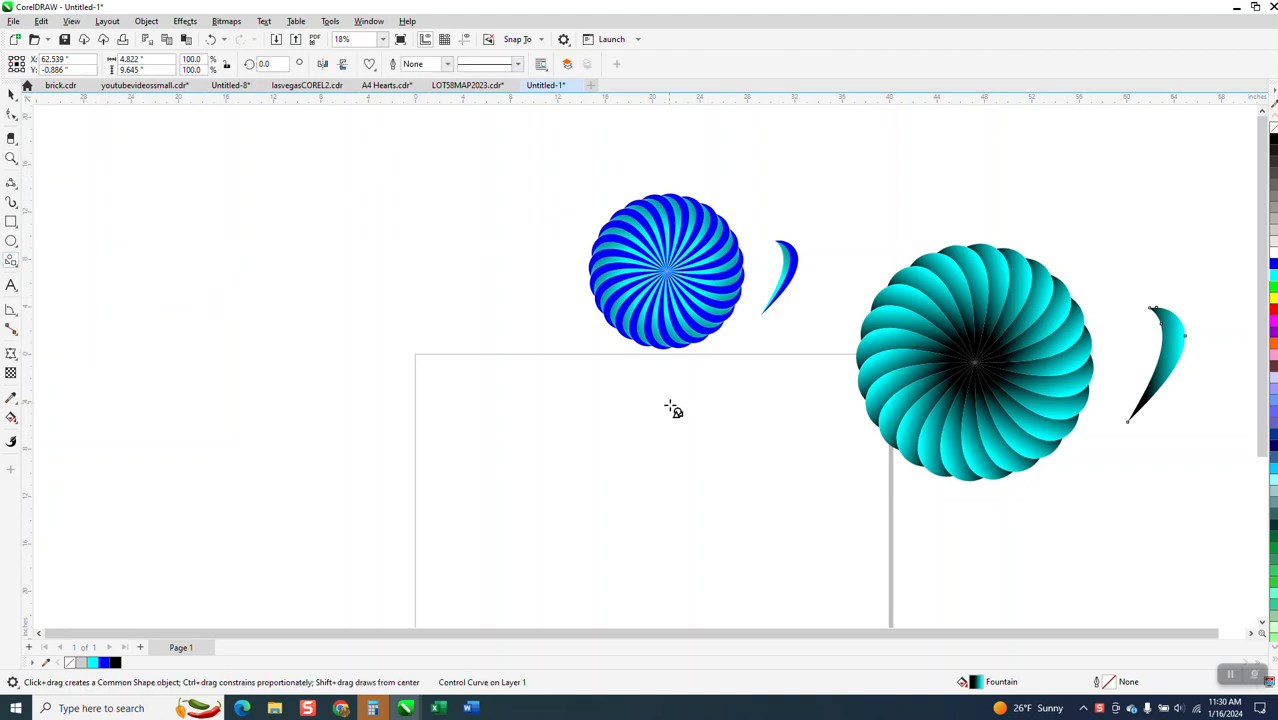
{"action": "left_click_drag", "start_coordinate": [690, 399], "coordinate": [576, 514]}
{"action": "left_click", "coordinate": [11, 158]}
{"action": "left_click_drag", "start_coordinate": [467, 320], "coordinate": [845, 548]}
Set the heart's rotation centre at its bottom point and create a copy rotated 15 degrees about it
{"action": "left_click", "coordinate": [11, 93]}
{"action": "left_click", "coordinate": [586, 376]}
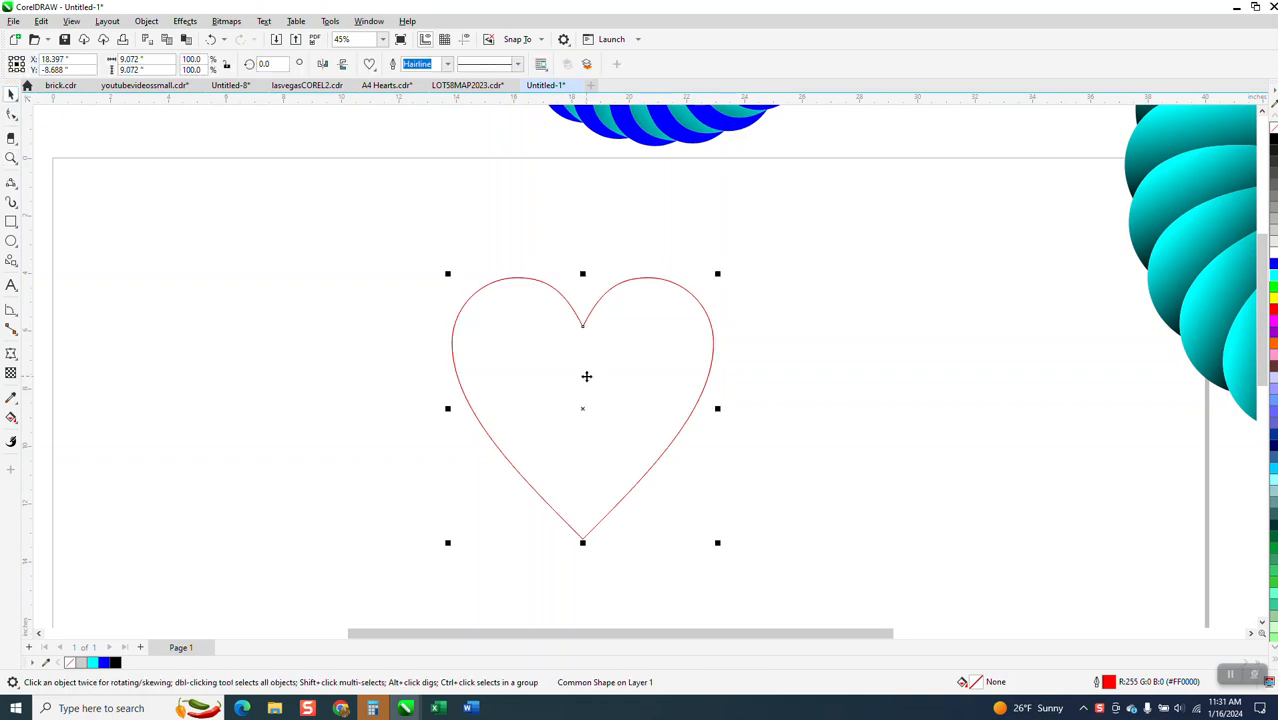
{"action": "left_click", "coordinate": [585, 408]}
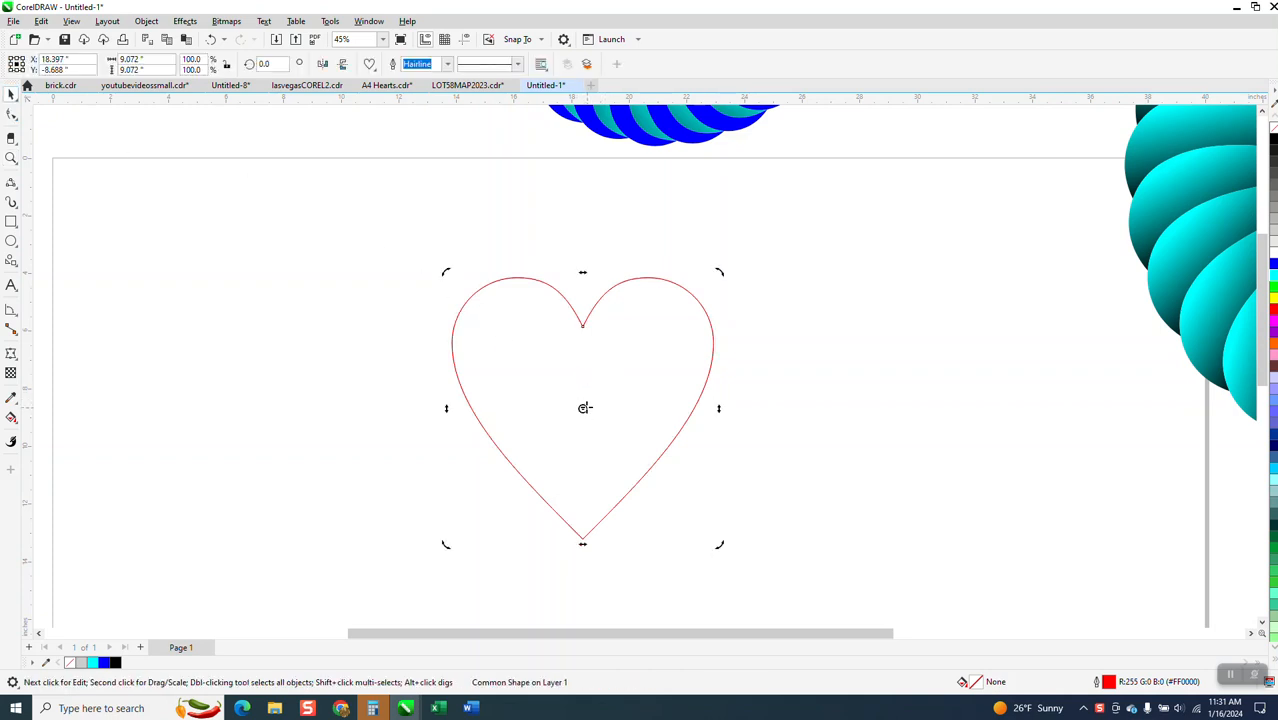
{"action": "left_click_drag", "start_coordinate": [582, 537], "coordinate": [582, 539]}
{"action": "left_click", "coordinate": [264, 63]}
{"action": "type", "text": "15"}
{"action": "key", "text": "Return"}
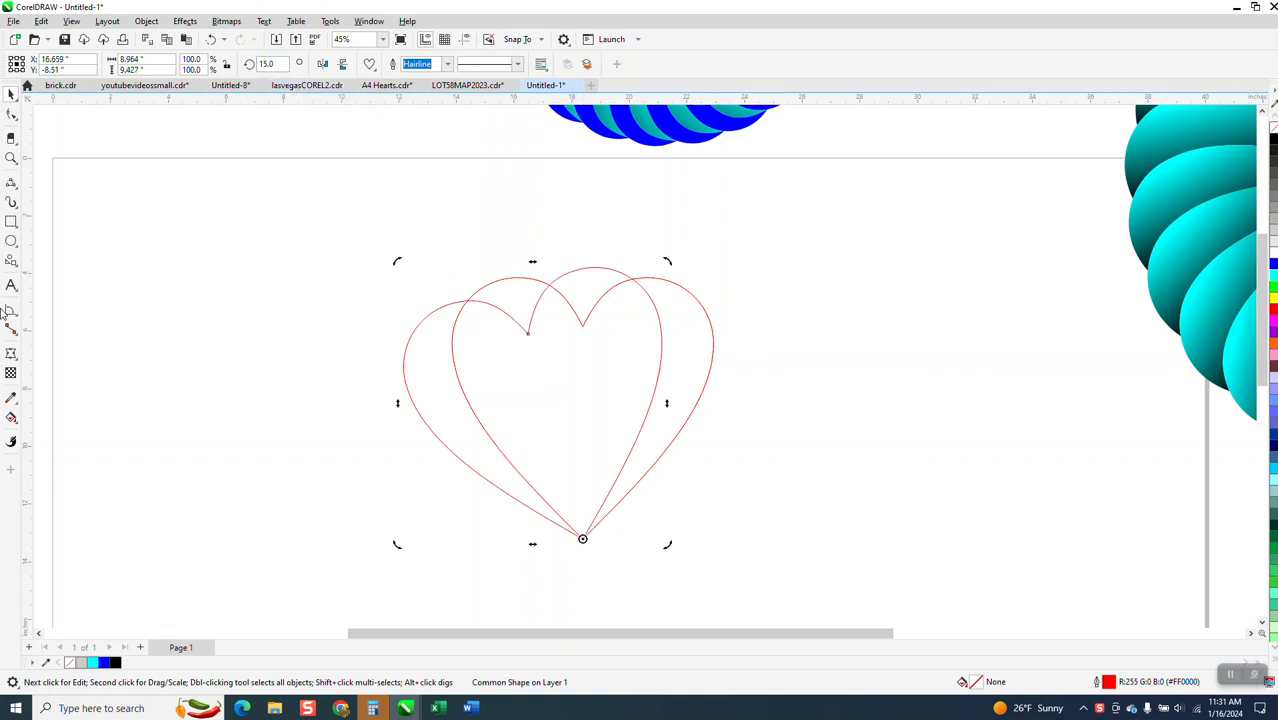
Smart Fill the crescent between the two hearts' right edges with cyan and move the filled shape 20 inches to the right
{"action": "left_click", "coordinate": [11, 419]}
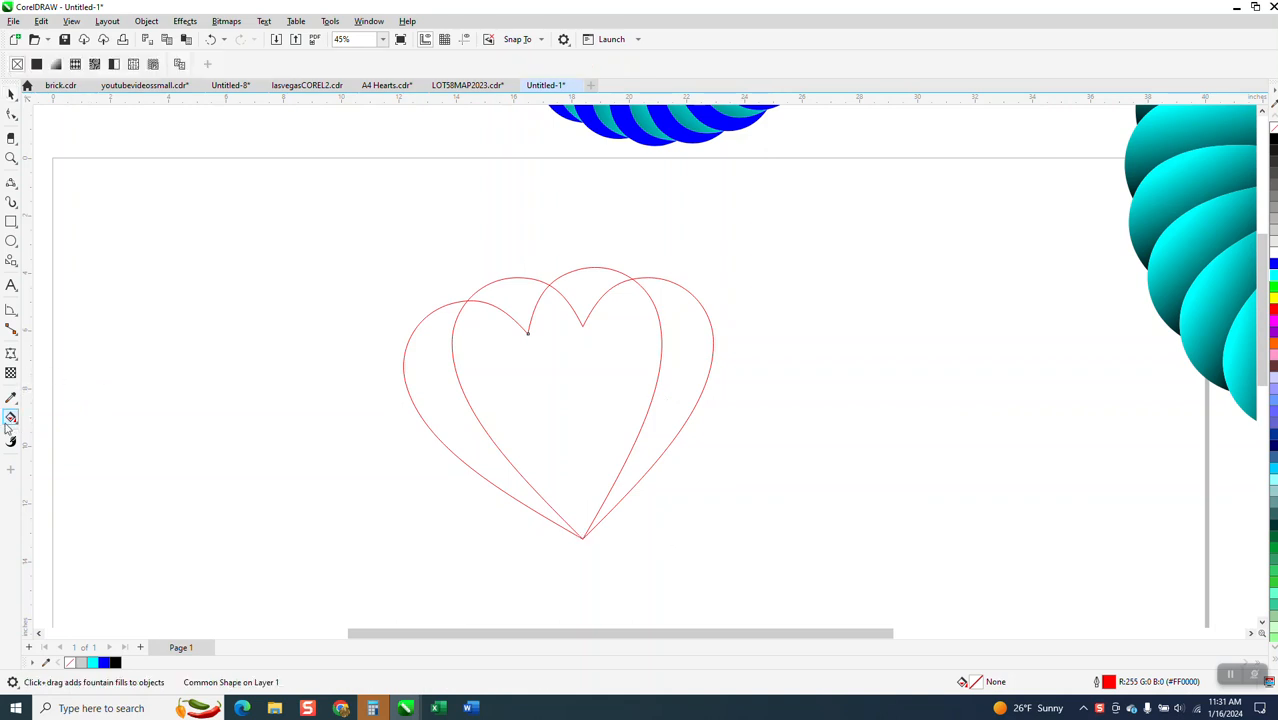
{"action": "left_click", "coordinate": [15, 423]}
{"action": "left_click", "coordinate": [52, 437]}
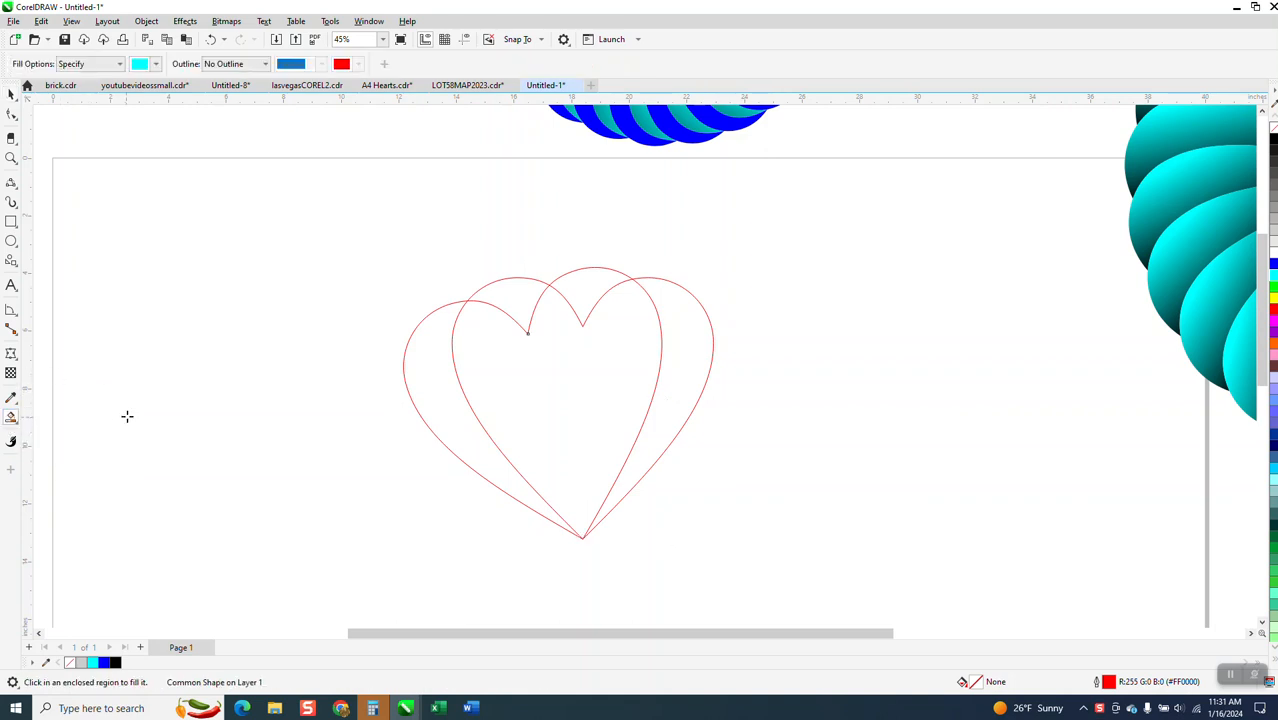
{"action": "left_click", "coordinate": [673, 374]}
{"action": "scroll", "coordinate": [235, 268], "scroll_direction": "down", "scroll_amount": 1}
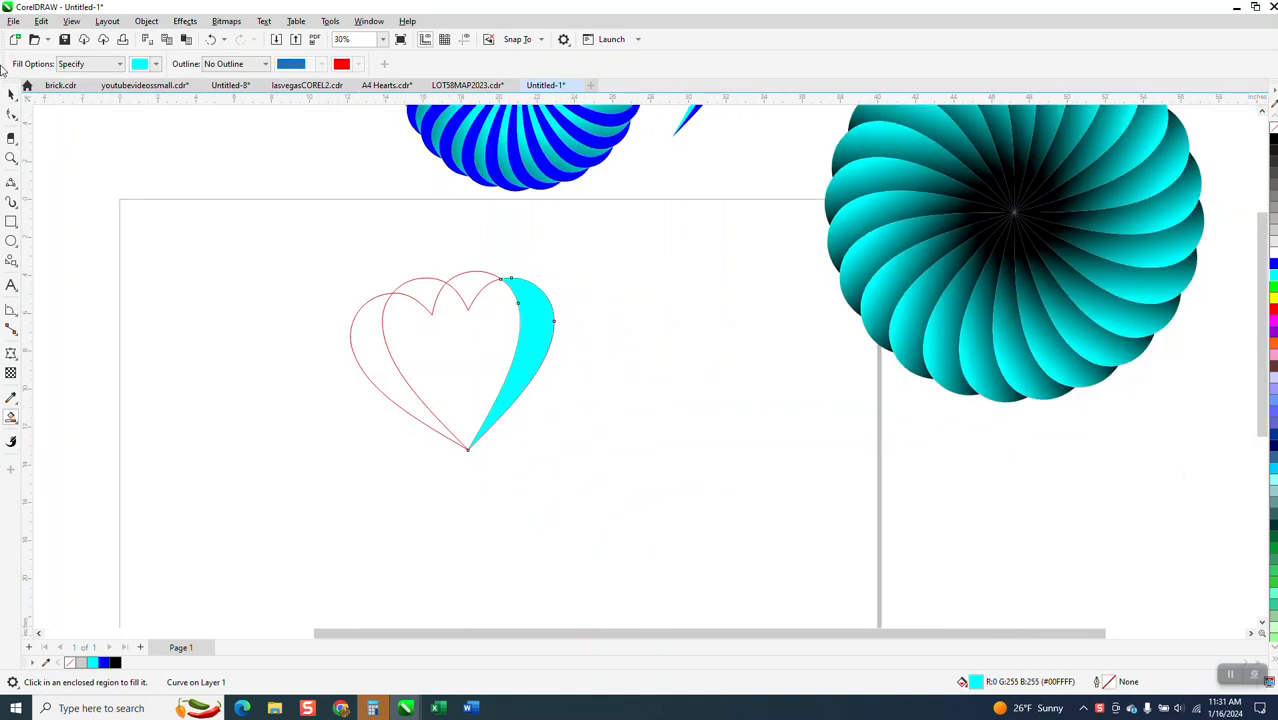
{"action": "key", "text": "shift+Right"}
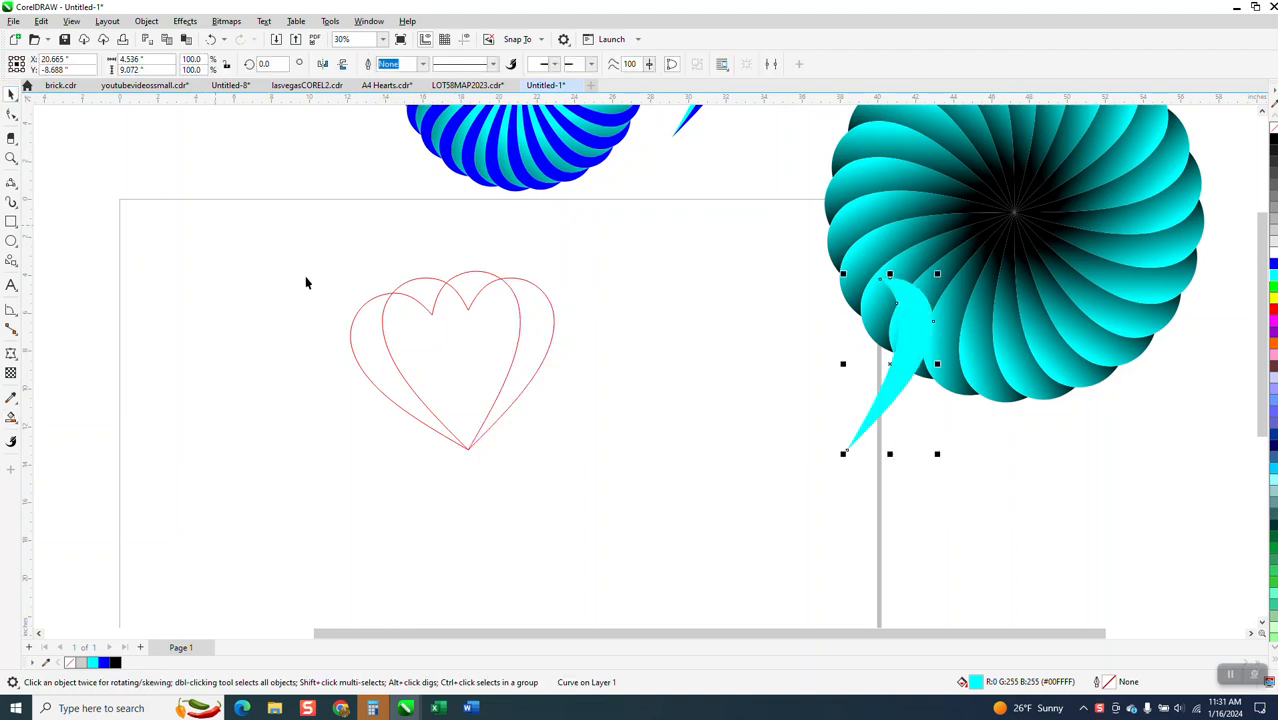
Delete the two overlapping heart outlines
{"action": "left_click_drag", "start_coordinate": [310, 259], "coordinate": [613, 488]}
{"action": "key", "text": "shift+Left"}
{"action": "key", "text": "shift+Left"}
Move the cyan crescent 20 inches back to the left and replace its fill with a black outline
{"action": "left_click", "coordinate": [903, 390]}
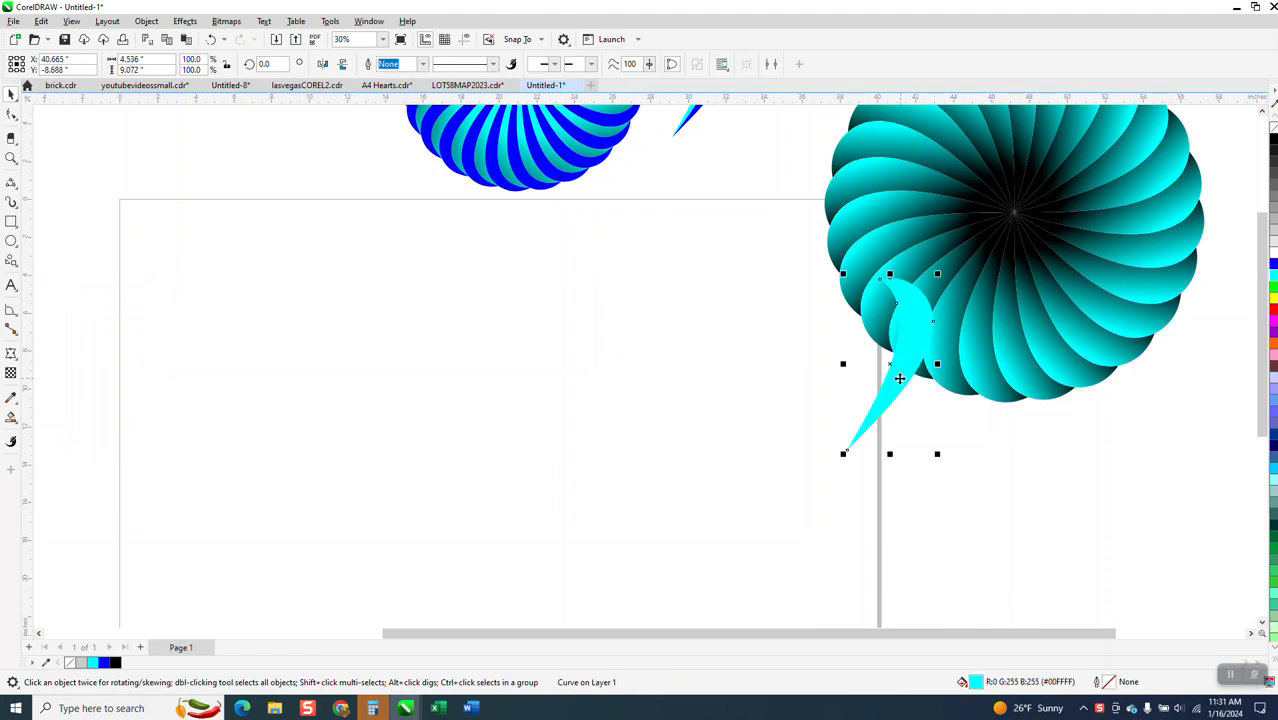
{"action": "key", "text": "shift+Left"}
{"action": "left_click", "coordinate": [1273, 127]}
{"action": "right_click", "coordinate": [1273, 139]}
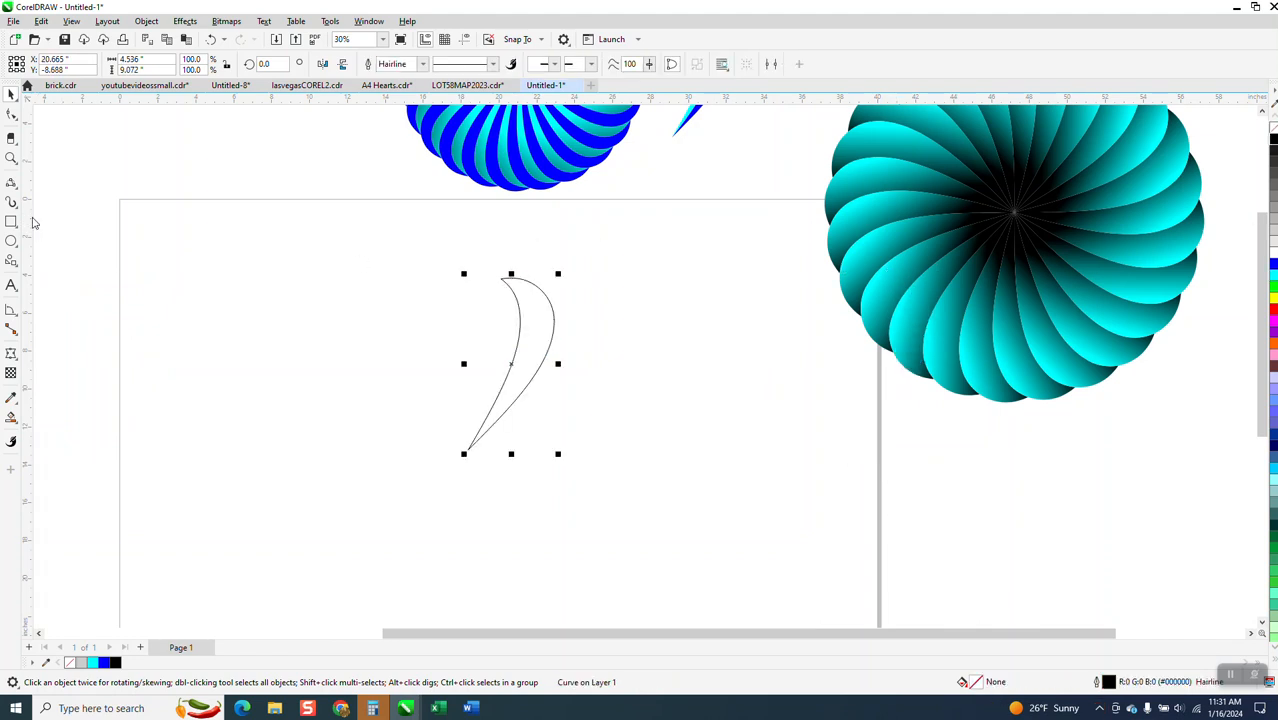
Draw a 3-Point Curve from the crescent's lower tip to its upper tip, bowed midway between its two edges
{"action": "left_click", "coordinate": [12, 160]}
{"action": "left_click_drag", "start_coordinate": [326, 229], "coordinate": [758, 505]}
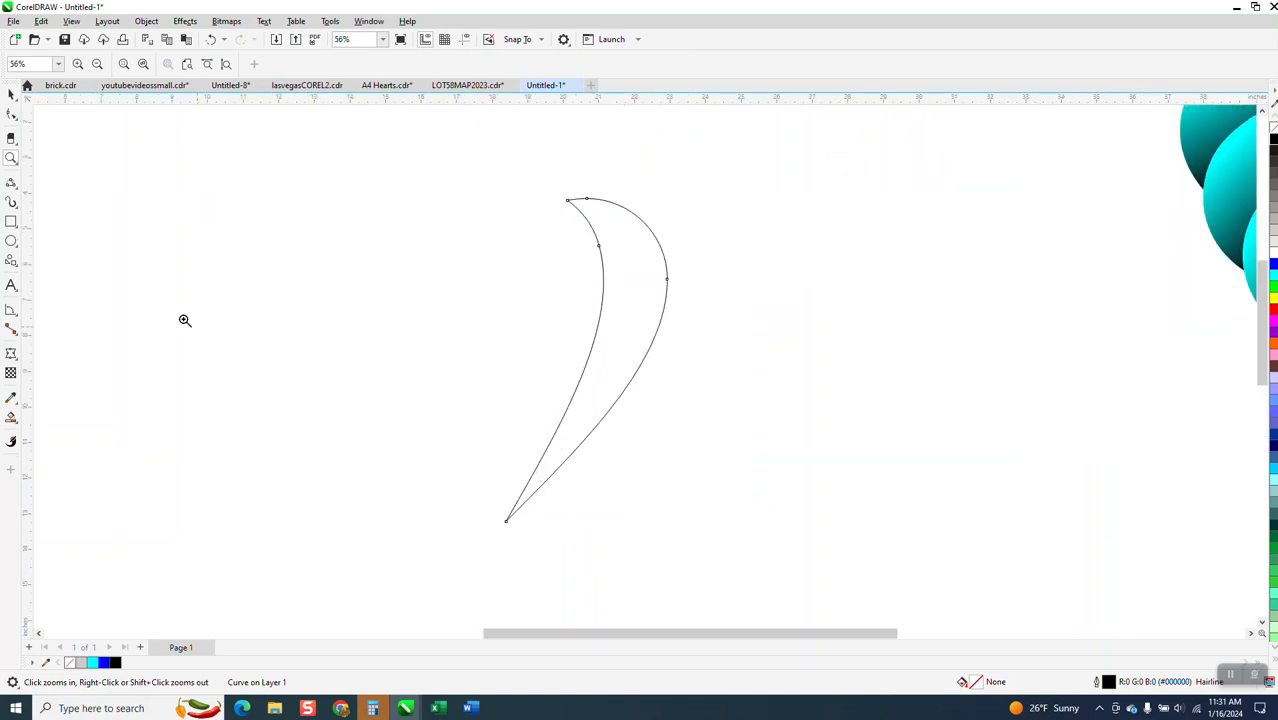
{"action": "left_click", "coordinate": [15, 189]}
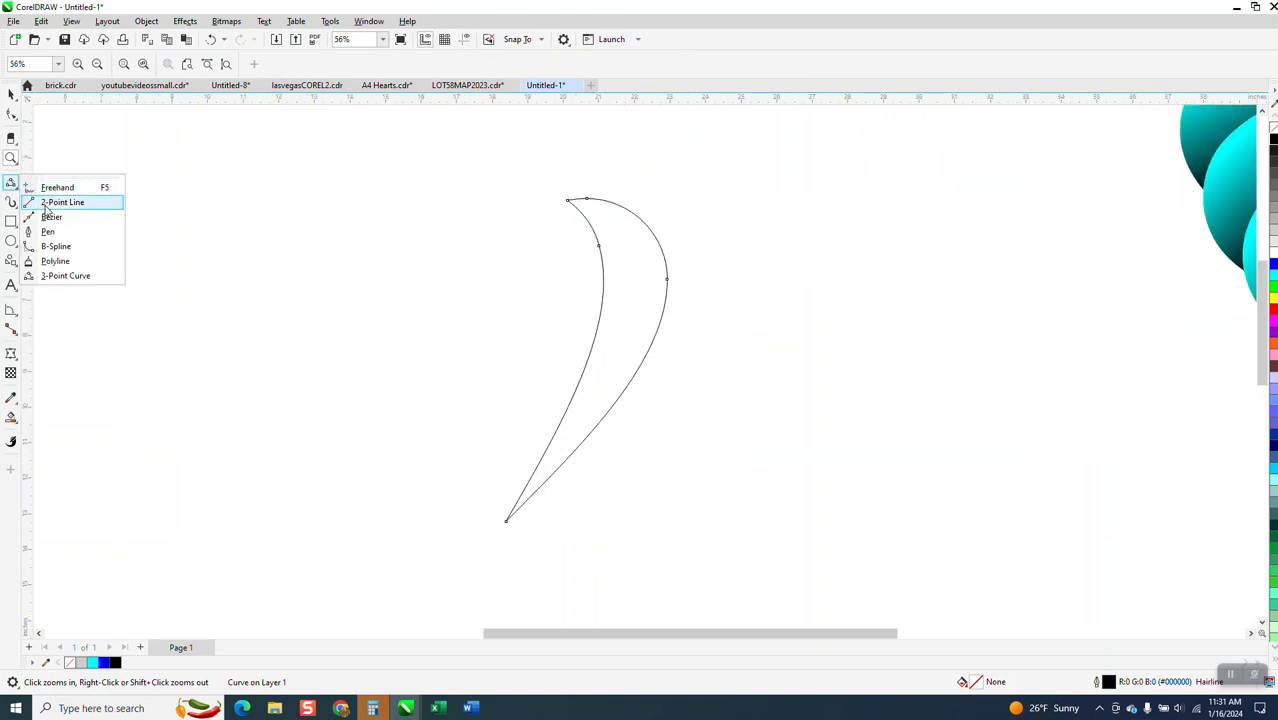
{"action": "left_click", "coordinate": [57, 276]}
{"action": "left_click_drag", "start_coordinate": [506, 520], "coordinate": [568, 200]}
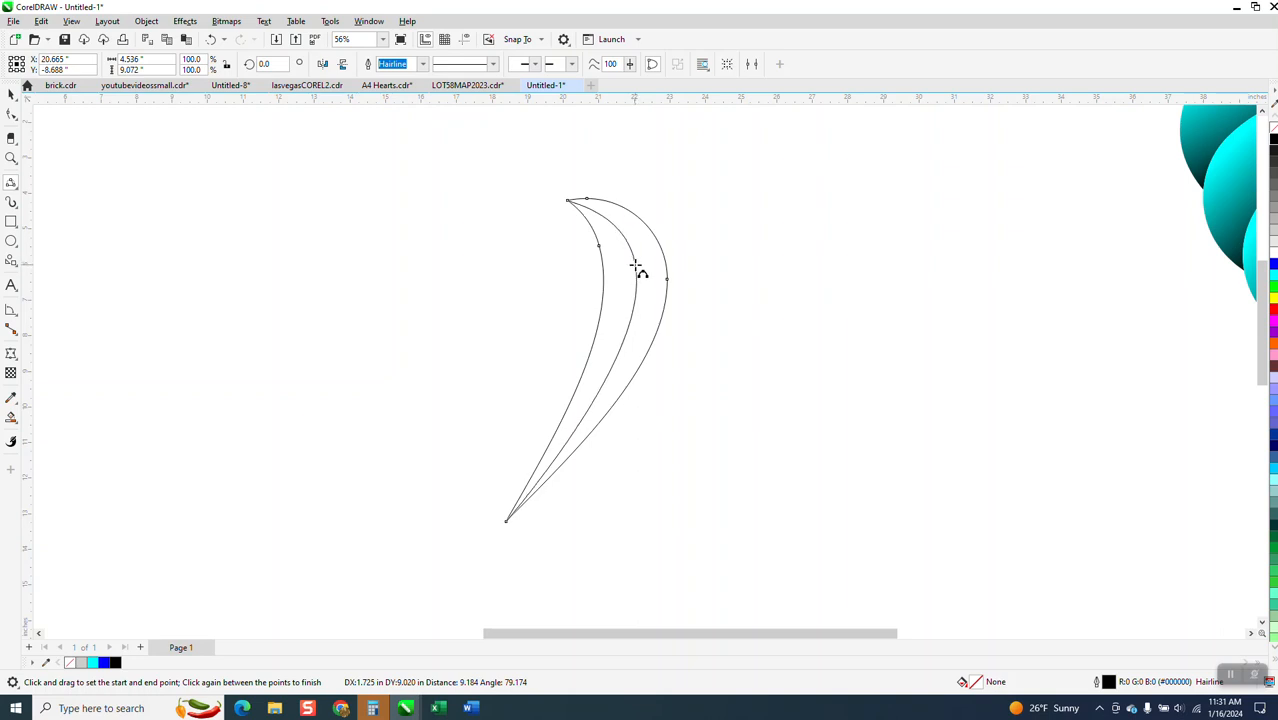
{"action": "left_click", "coordinate": [634, 282]}
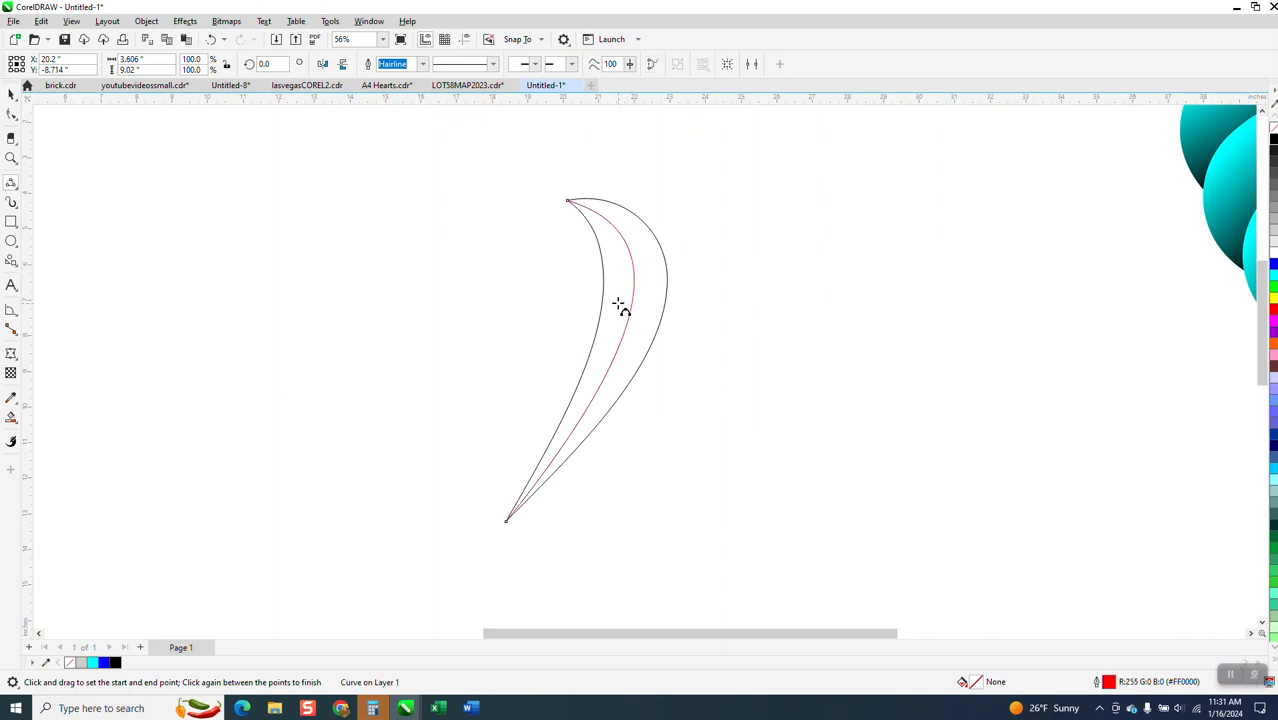
Move the black-and-cyan flower together with its single petal farther to the right, away from the page
{"action": "scroll", "coordinate": [489, 258], "scroll_direction": "down", "scroll_amount": 1}
{"action": "left_click", "coordinate": [12, 94]}
{"action": "scroll", "coordinate": [135, 272], "scroll_direction": "down", "scroll_amount": 1}
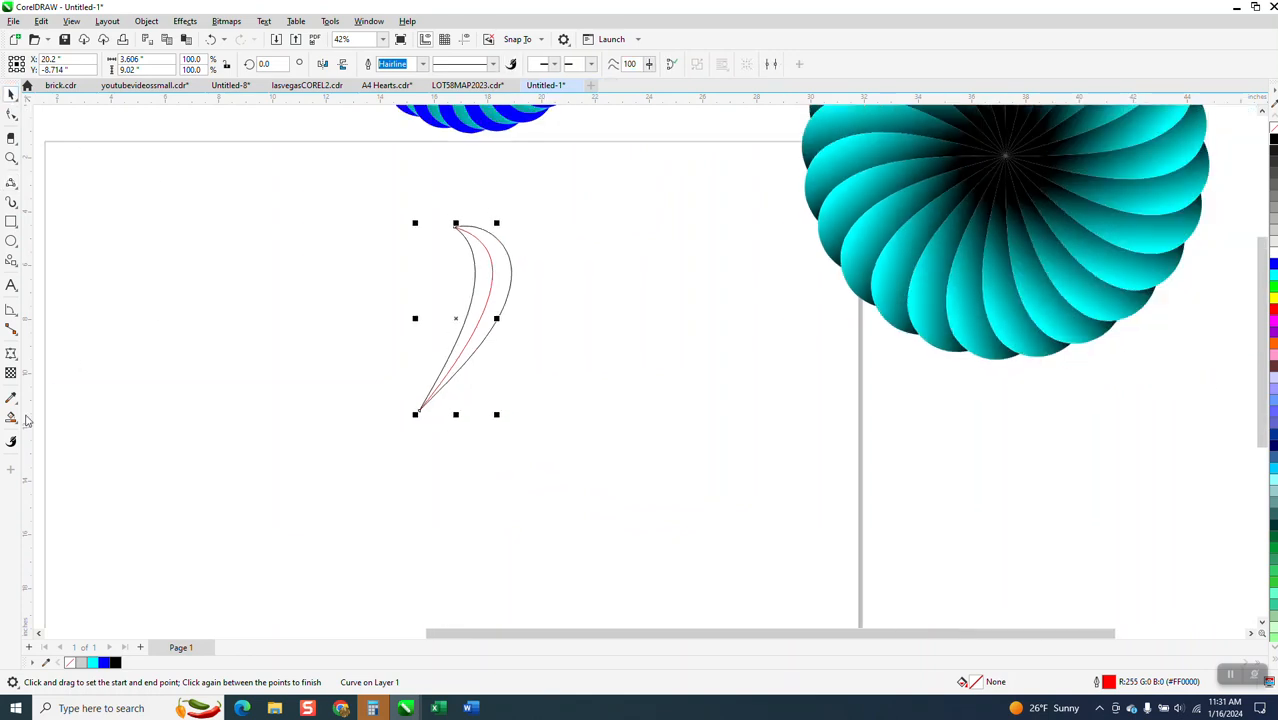
{"action": "scroll", "coordinate": [560, 374], "scroll_direction": "down", "scroll_amount": 1}
{"action": "left_click_drag", "start_coordinate": [654, 127], "coordinate": [1019, 364]}
{"action": "left_click_drag", "start_coordinate": [1055, 445], "coordinate": [1056, 442]}
{"action": "key", "text": "Right"}
{"action": "key", "text": "Right"}
{"action": "key", "text": "Right"}
{"action": "key", "text": "Right"}
{"action": "key", "text": "Right"}
{"action": "key", "text": "Right"}
{"action": "key", "text": "Right"}
{"action": "key", "text": "Right"}
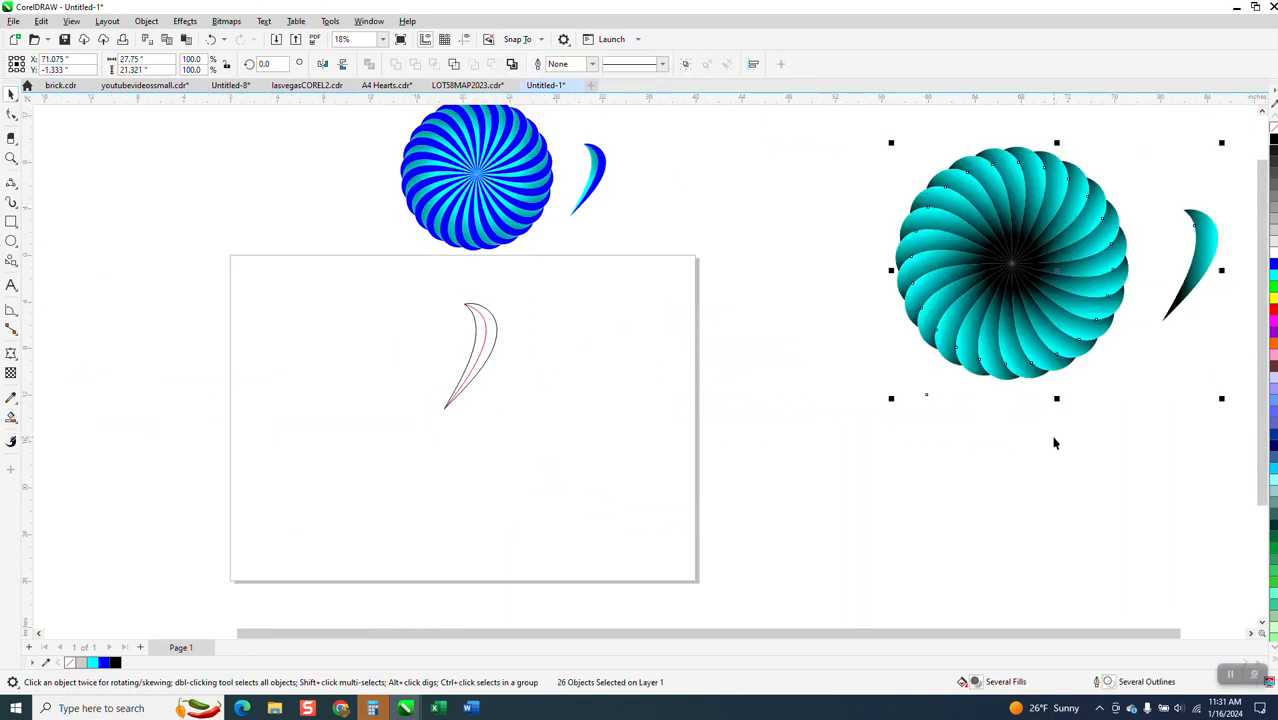
Smart Fill the outer and inner halves of the crescent with cyan and move each filled piece 20 inches to the right
{"action": "left_click", "coordinate": [11, 418]}
{"action": "left_click", "coordinate": [11, 418]}
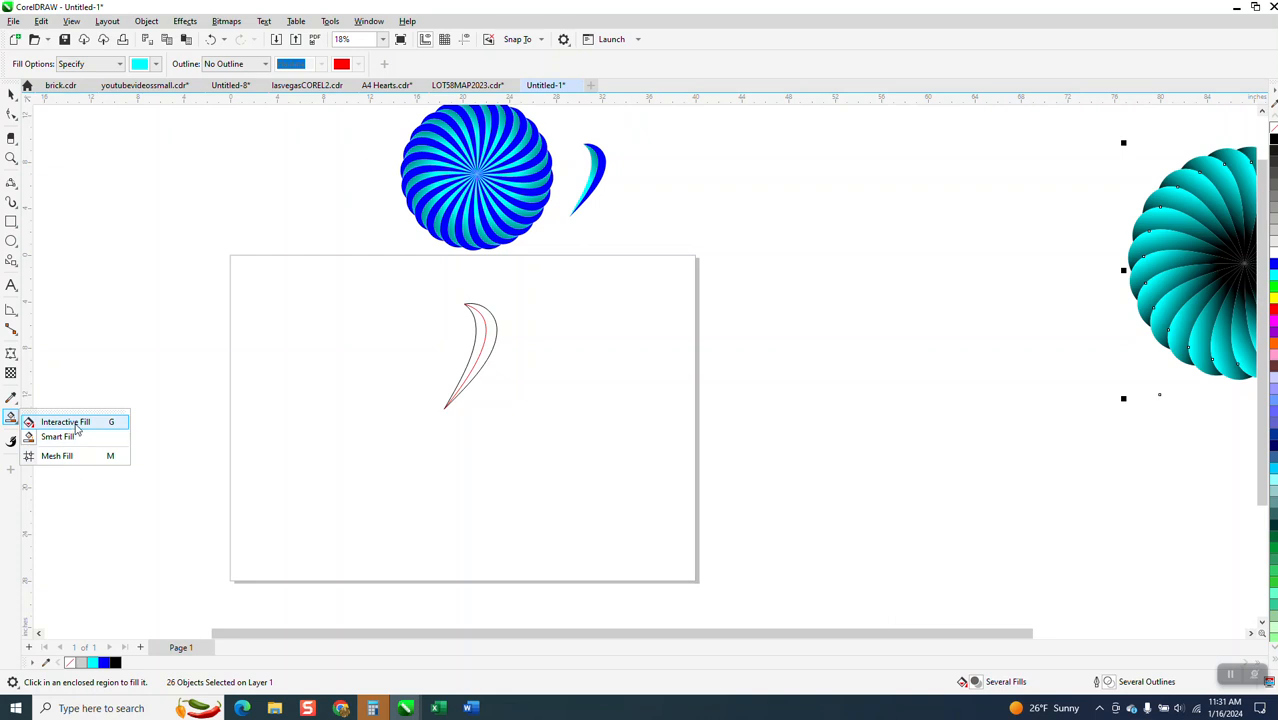
{"action": "left_click", "coordinate": [79, 437]}
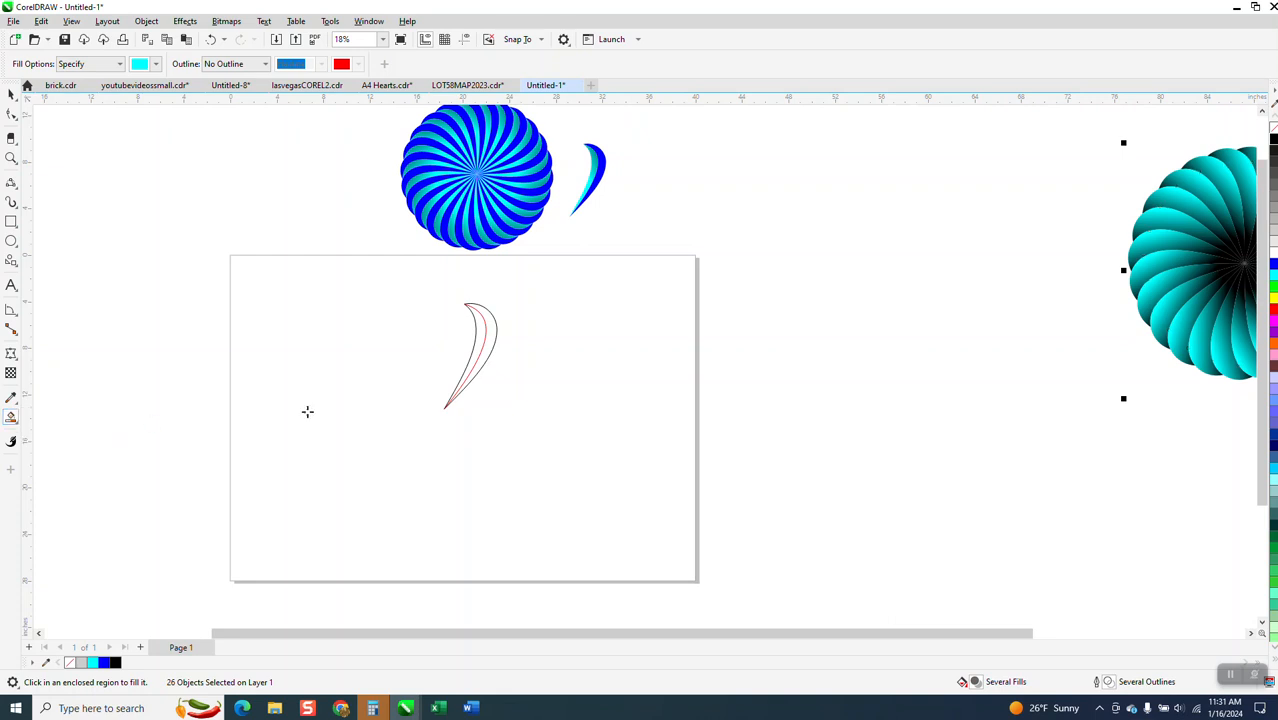
{"action": "left_click", "coordinate": [494, 335]}
{"action": "key", "text": "Right"}
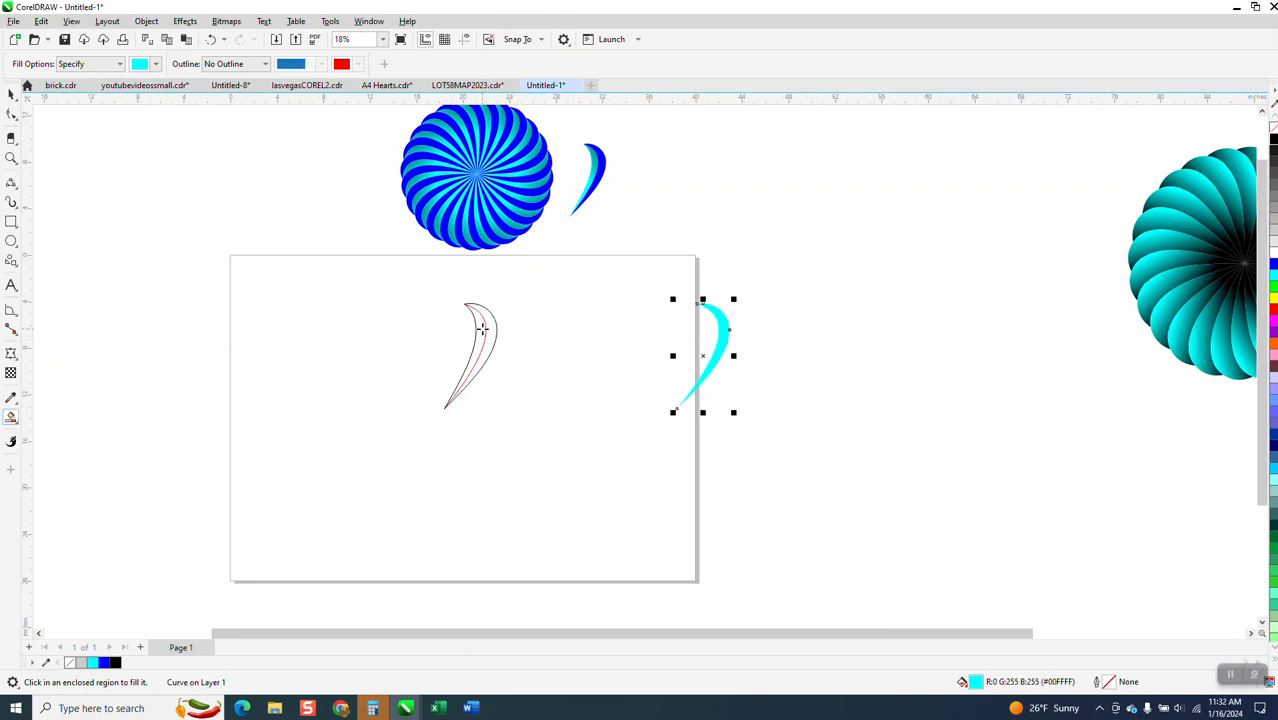
{"action": "left_click", "coordinate": [482, 329]}
{"action": "key", "text": "Right"}
{"action": "left_click", "coordinate": [18, 103]}
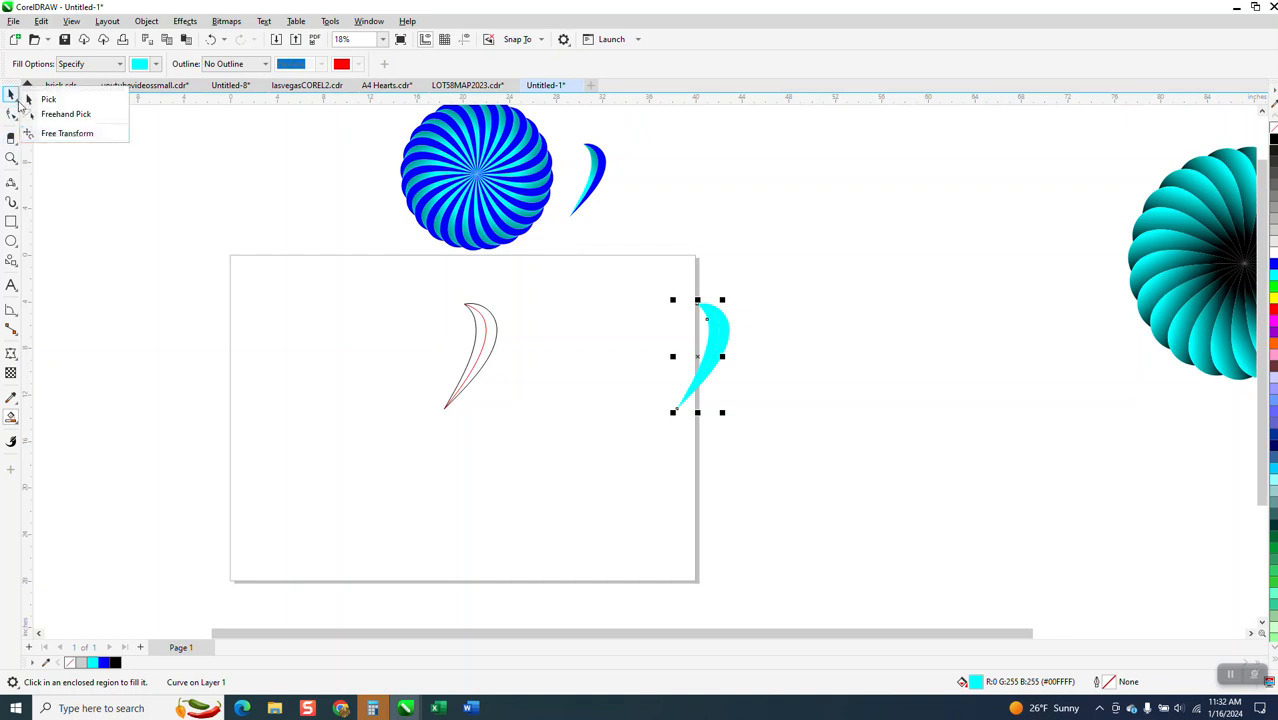
{"action": "left_click", "coordinate": [404, 276]}
{"action": "left_click", "coordinate": [210, 39]}
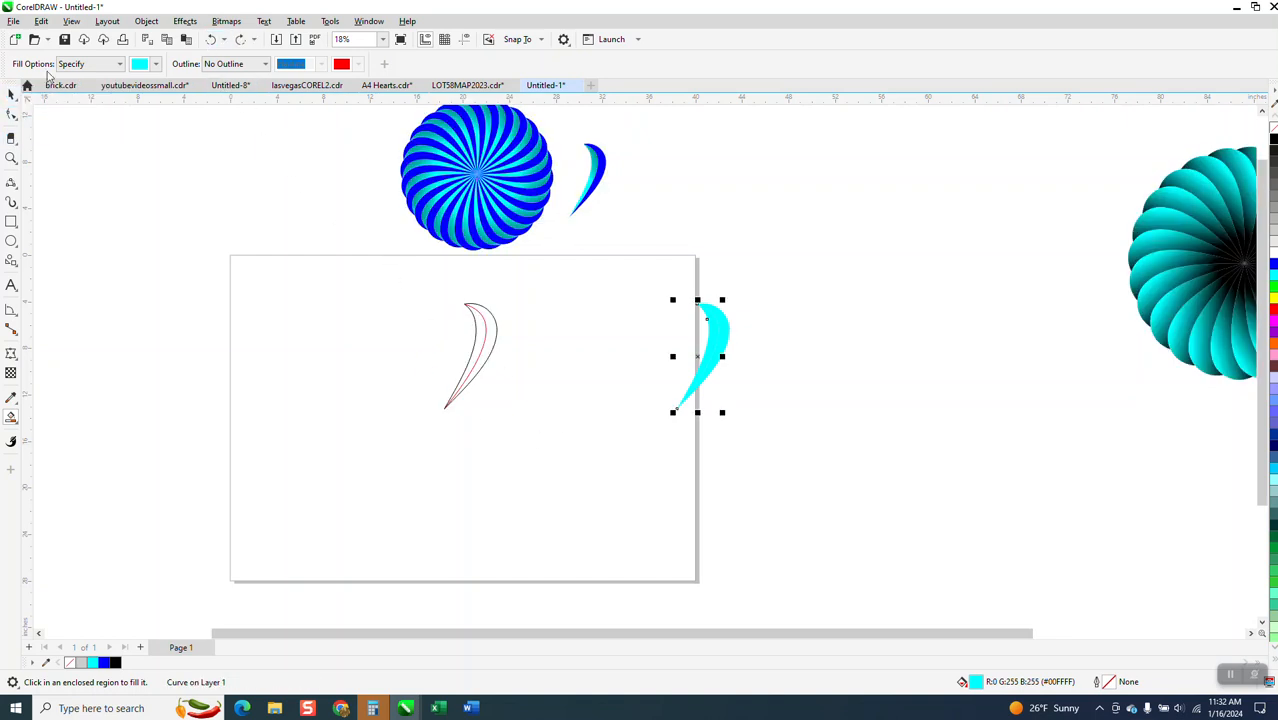
Delete the leftover crescent outline and middle curve, and move the two cyan halves 20 inches back to the left
{"action": "left_click", "coordinate": [12, 92]}
{"action": "left_click_drag", "start_coordinate": [351, 257], "coordinate": [551, 465]}
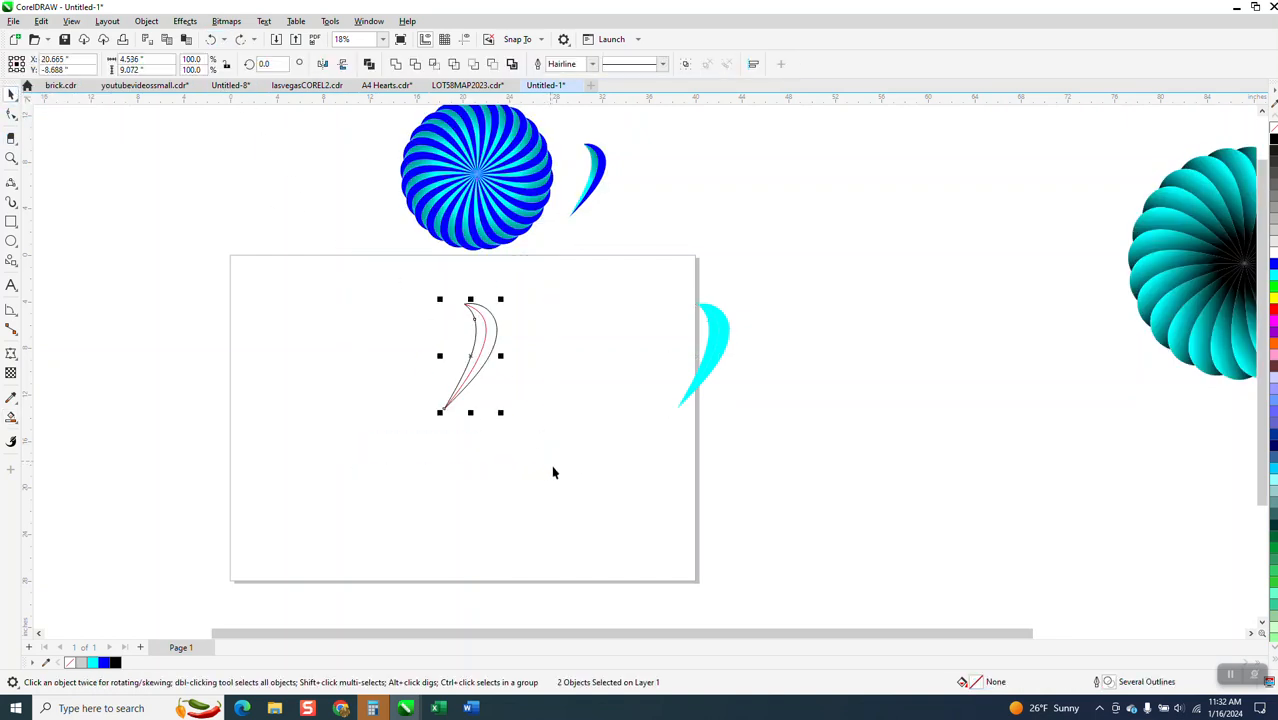
{"action": "left_click_drag", "start_coordinate": [621, 403], "coordinate": [697, 371]}
{"action": "left_click_drag", "start_coordinate": [799, 432], "coordinate": [802, 430]}
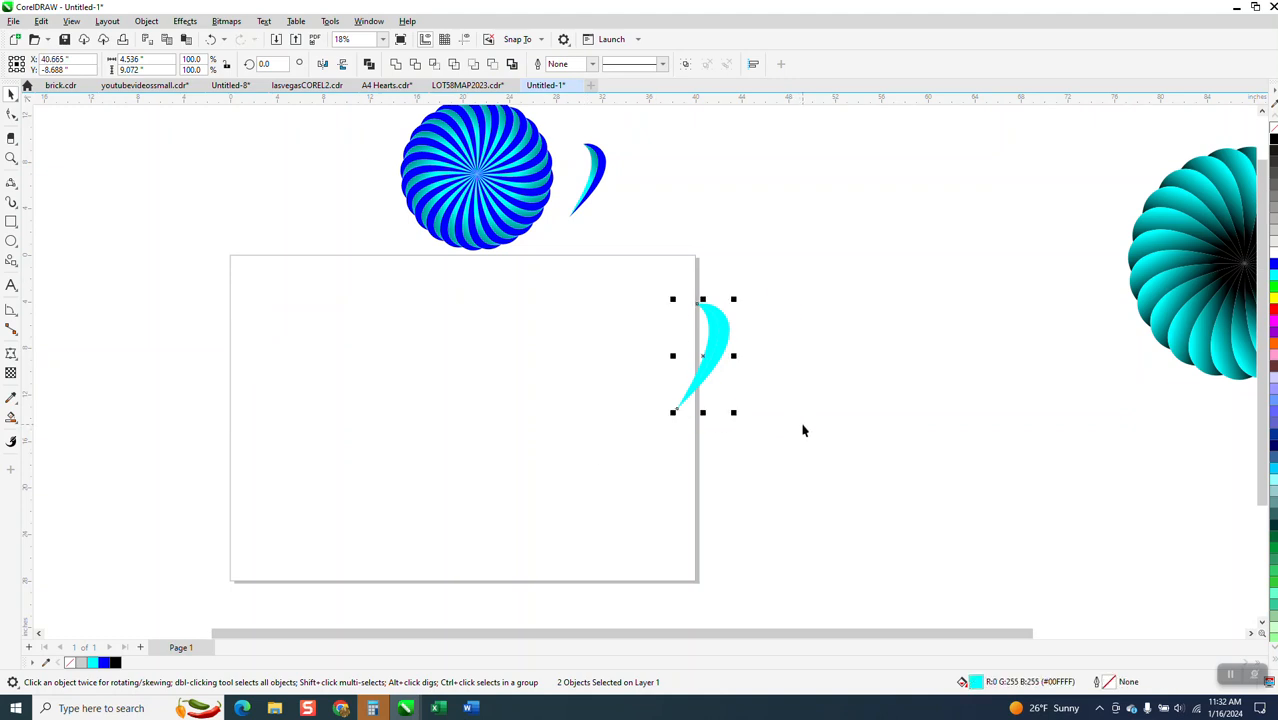
{"action": "key", "text": "Left"}
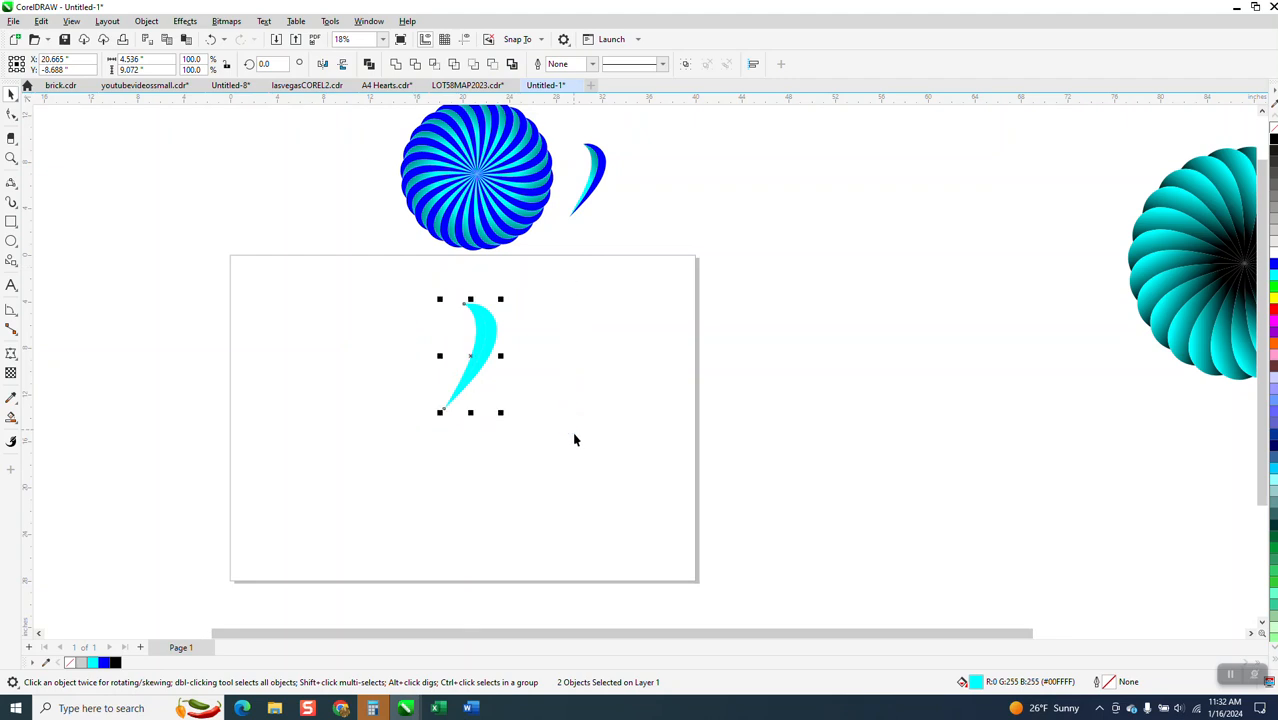
Clone the two cyan crescent halves, place the clones 20 inches to the right, and check which pieces are clones and which are controls
{"action": "left_click", "coordinate": [41, 21]}
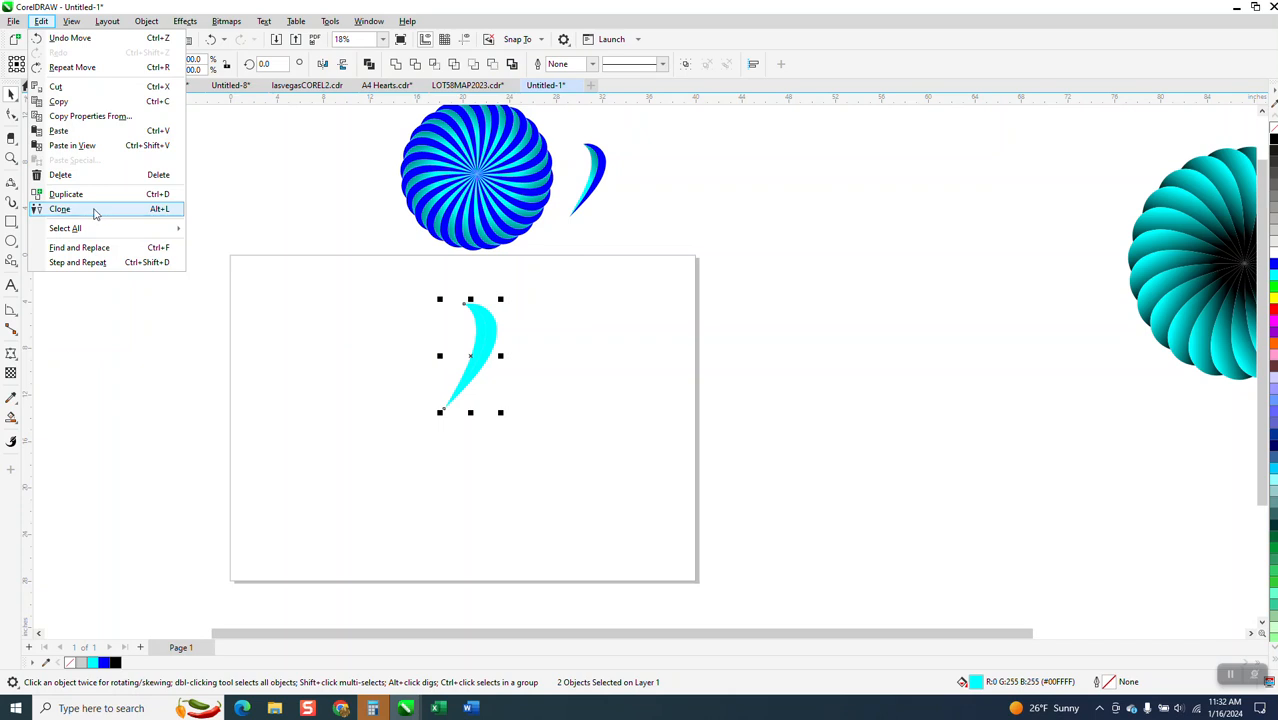
{"action": "left_click", "coordinate": [158, 212]}
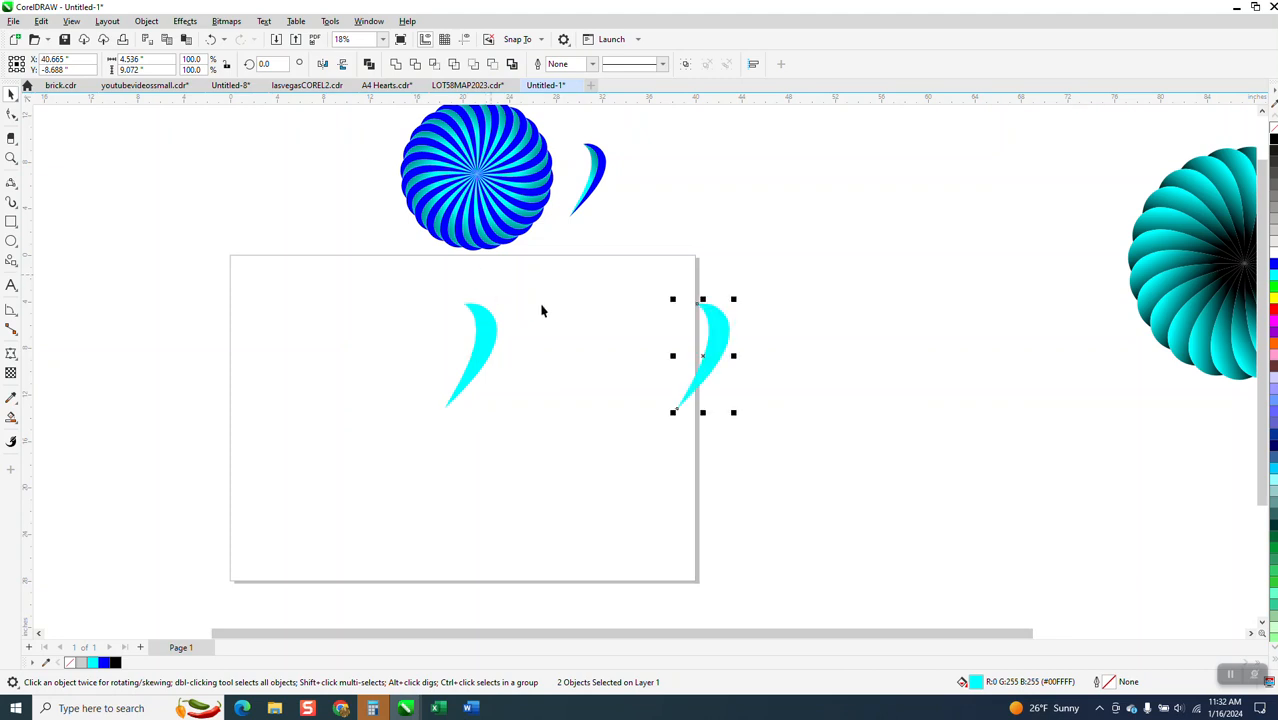
{"action": "left_click", "coordinate": [590, 363]}
{"action": "left_click", "coordinate": [724, 343]}
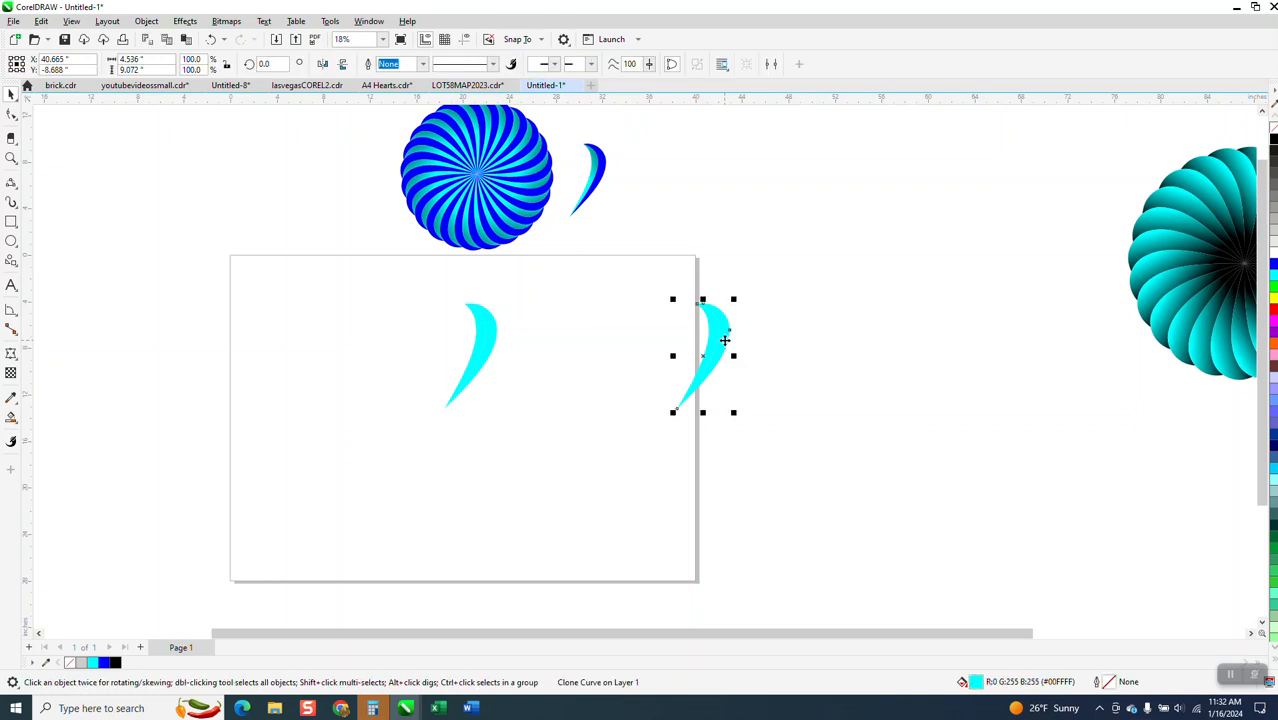
{"action": "left_click", "coordinate": [496, 333]}
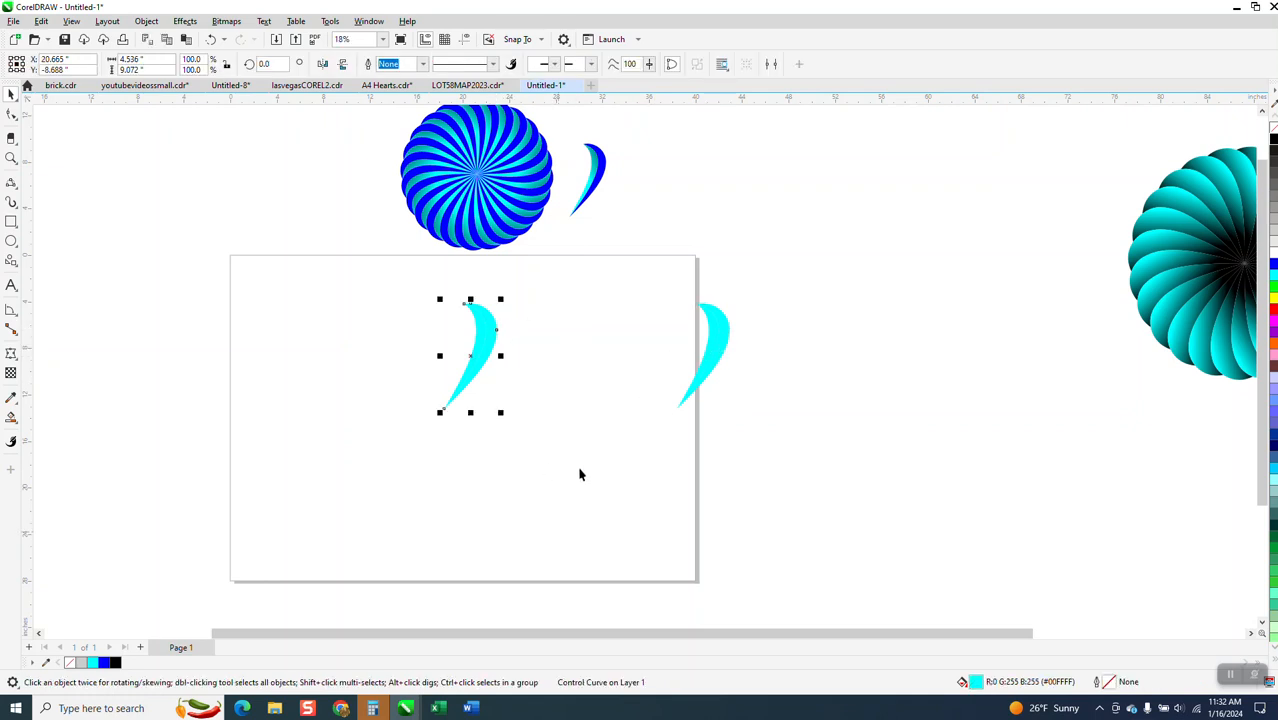
Shift the original crescent halves right and back, and return the clones to 20 inches right of them
{"action": "left_click_drag", "start_coordinate": [430, 280], "coordinate": [568, 456]}
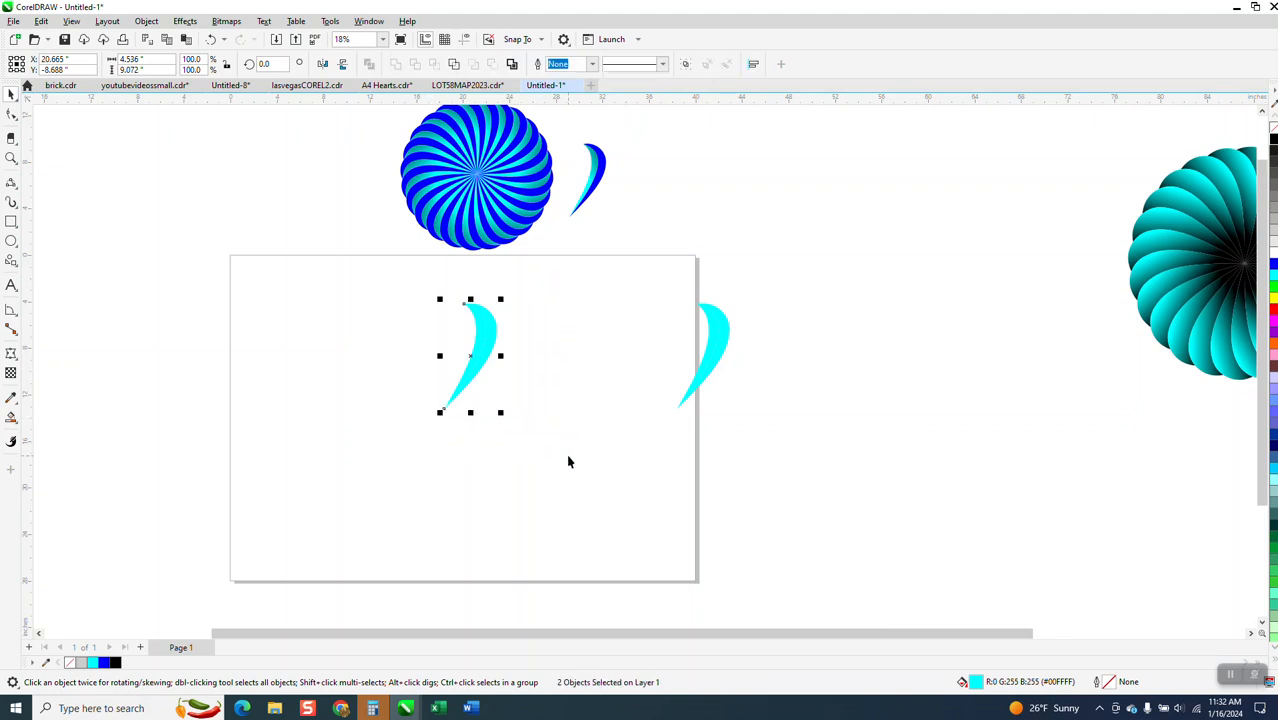
{"action": "key", "text": "Right"}
{"action": "key", "text": "Right"}
{"action": "key", "text": "Left"}
{"action": "key", "text": "Left"}
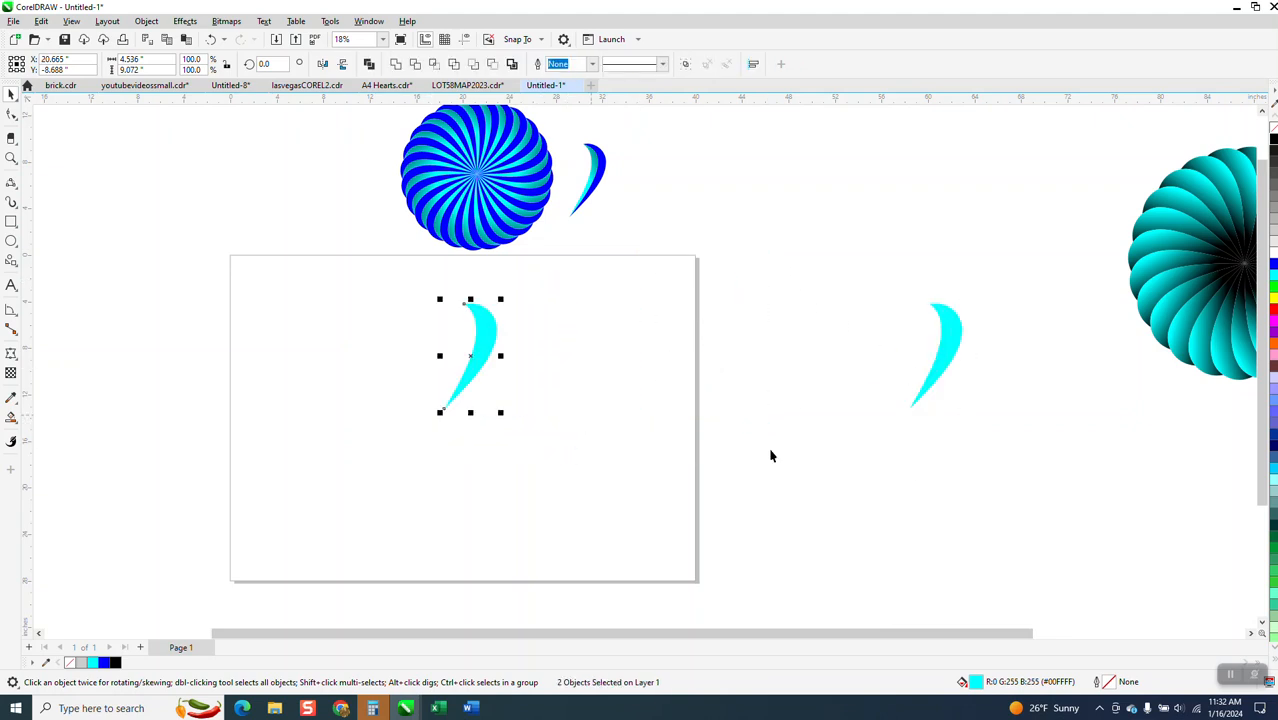
{"action": "left_click_drag", "start_coordinate": [998, 265], "coordinate": [846, 439]}
{"action": "key", "text": "Left"}
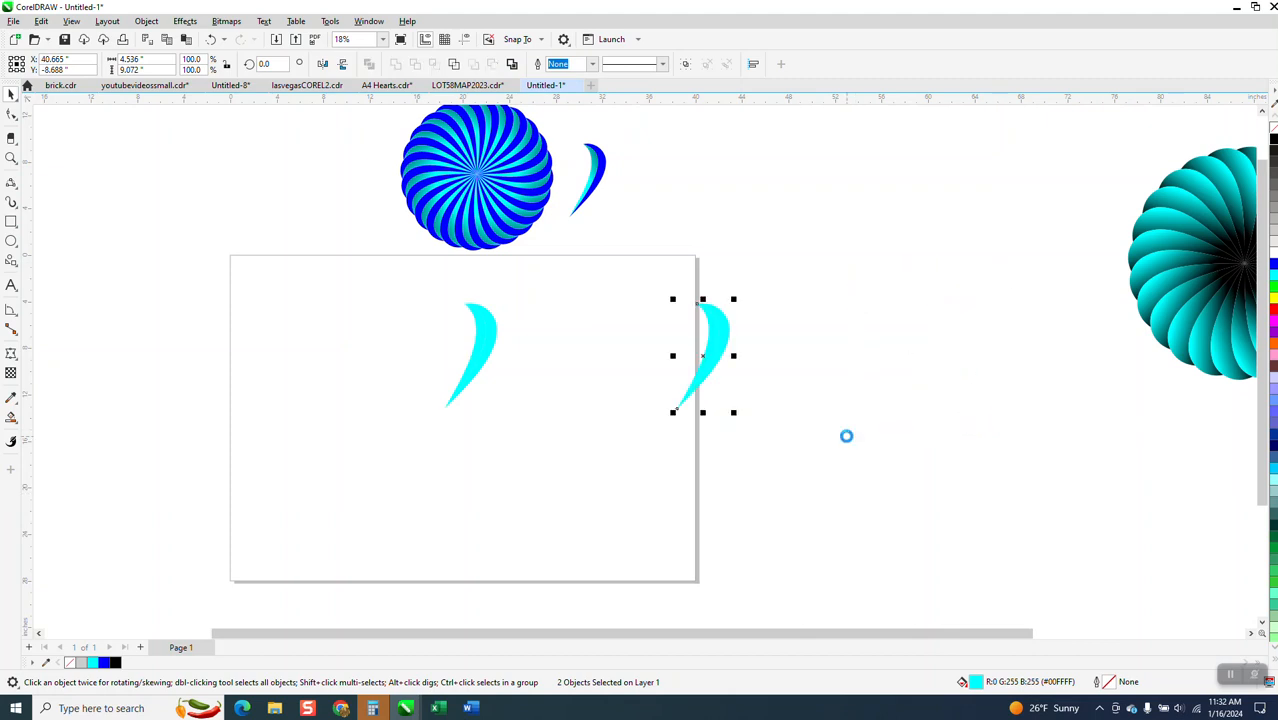
Group the two original crescent halves and place the group's rotation centre on its lower tip
{"action": "mouse_move", "coordinate": [394, 265]}
{"action": "left_mouse_down"}
{"action": "mouse_move", "coordinate": [431, 351]}
{"action": "mouse_move", "coordinate": [551, 459]}
{"action": "mouse_move", "coordinate": [558, 445]}
{"action": "left_mouse_up"}
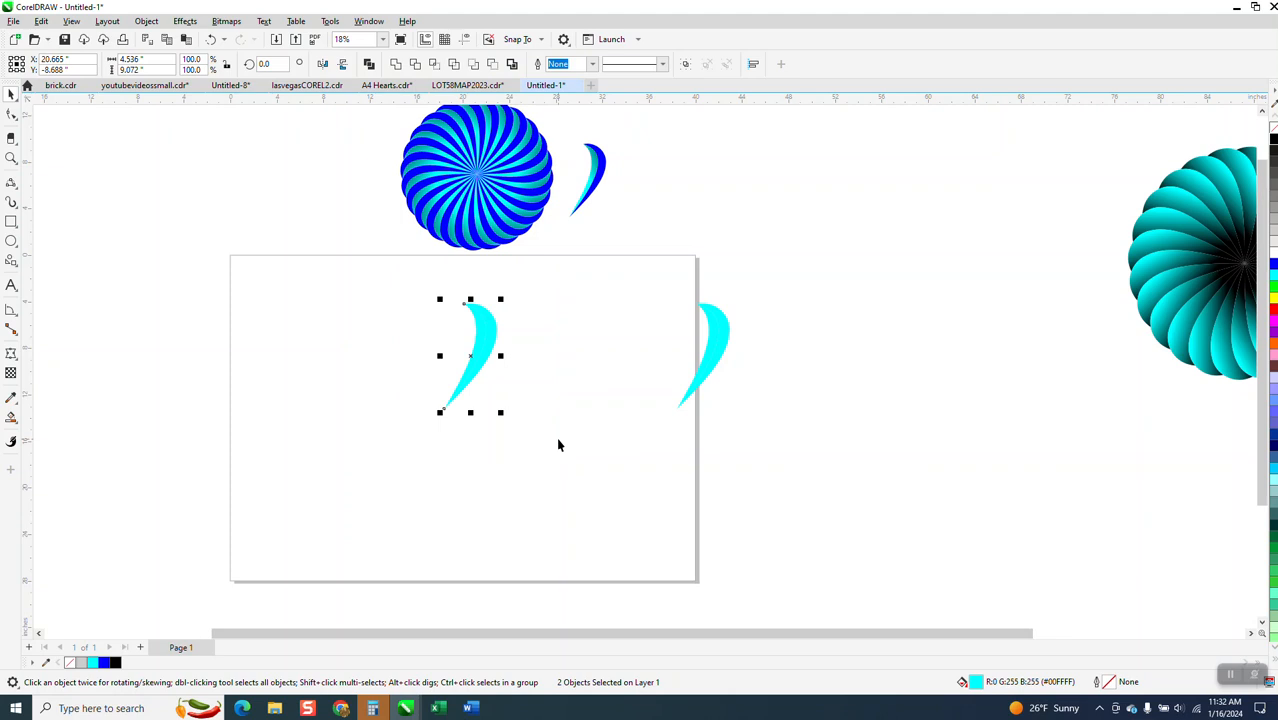
{"action": "key", "text": "ctrl+g"}
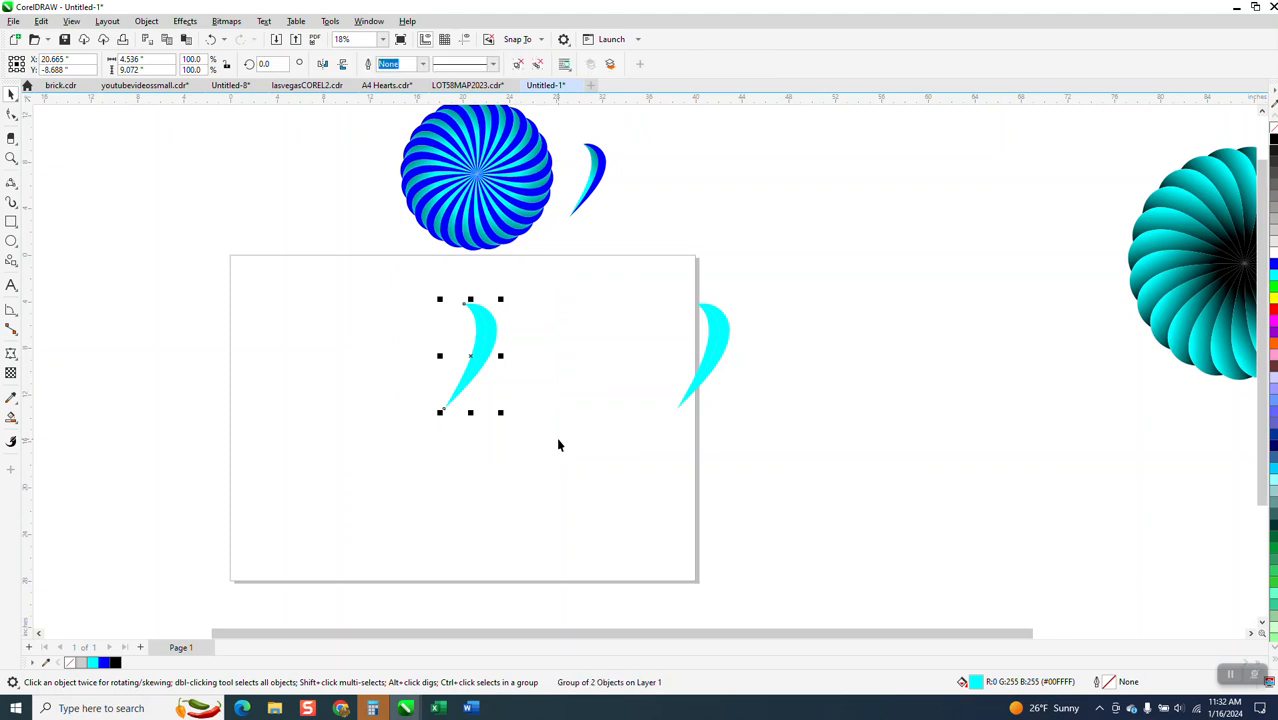
{"action": "left_click", "coordinate": [472, 355]}
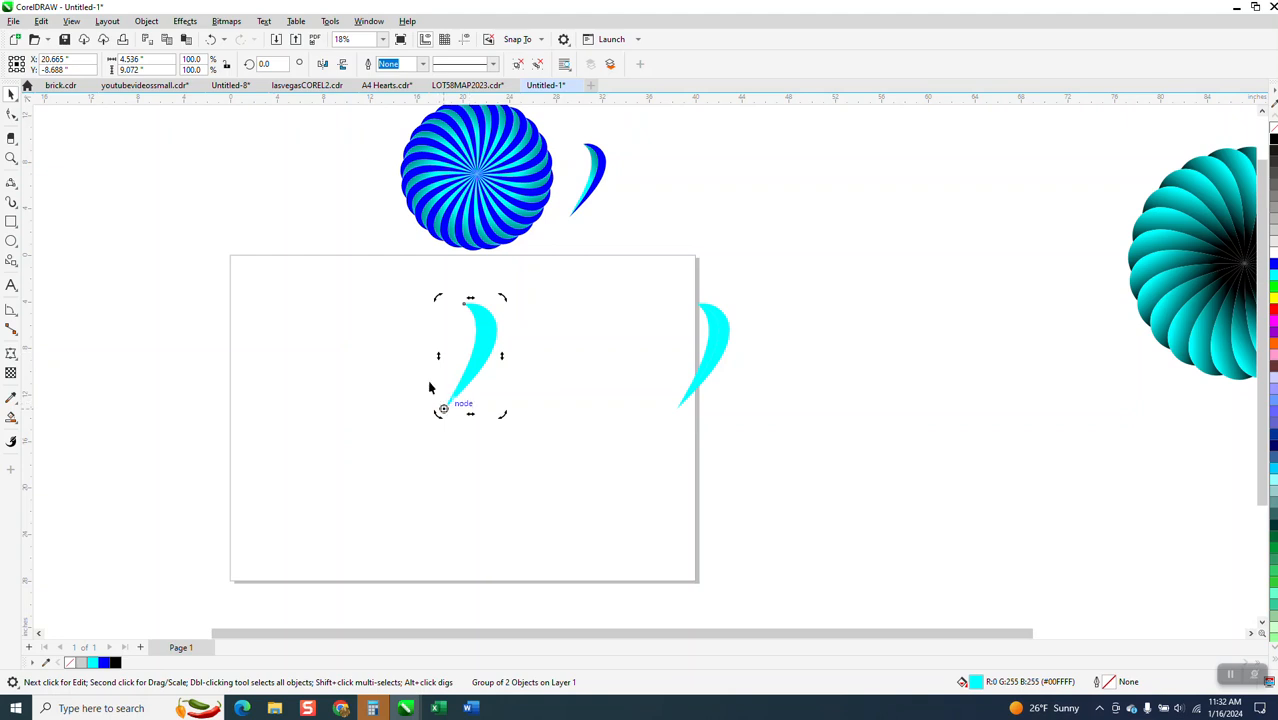
Complete the circular flower with copies of the grouped petal rotated in 15-degree increments about its lower tip
{"action": "left_click", "coordinate": [272, 64]}
{"action": "type", "text": "15"}
{"action": "key", "text": "Return"}
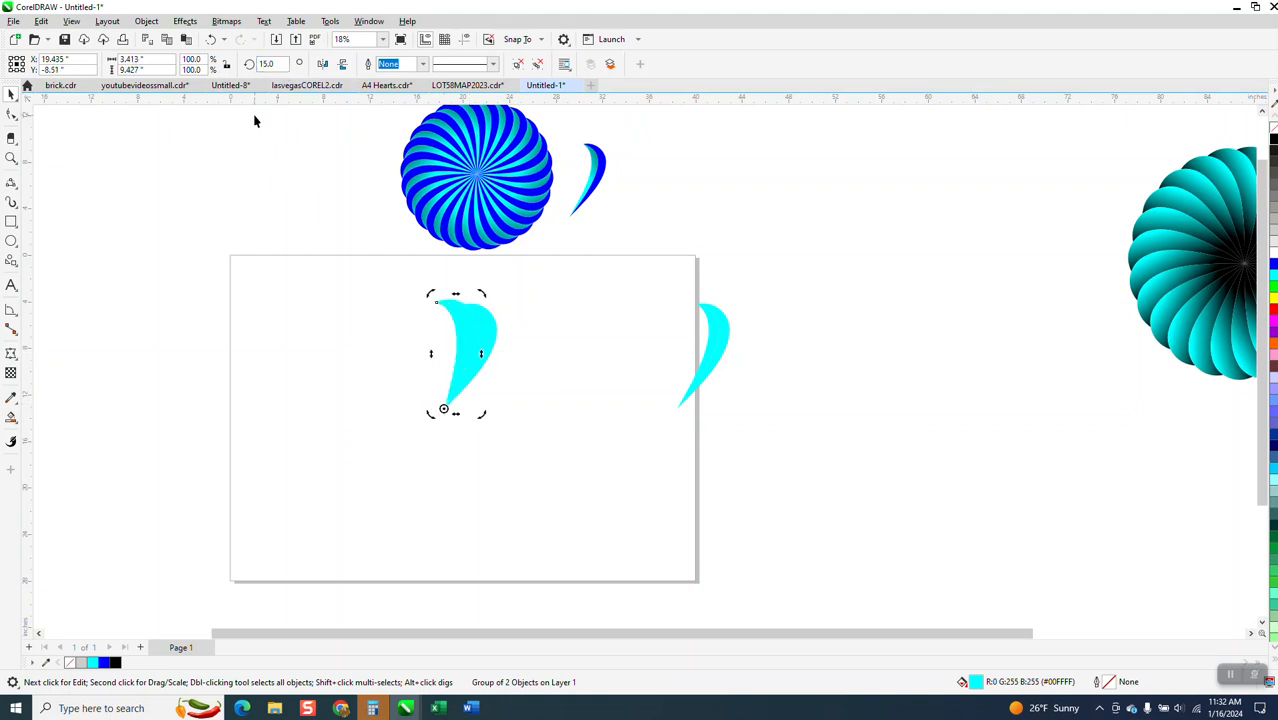
{"action": "key", "text": "ctrl+r"}
{"action": "key", "text": "ctrl+r"}
{"action": "key", "text": "ctrl+r"}
{"action": "key", "text": "ctrl+r"}
{"action": "key", "text": "ctrl+r"}
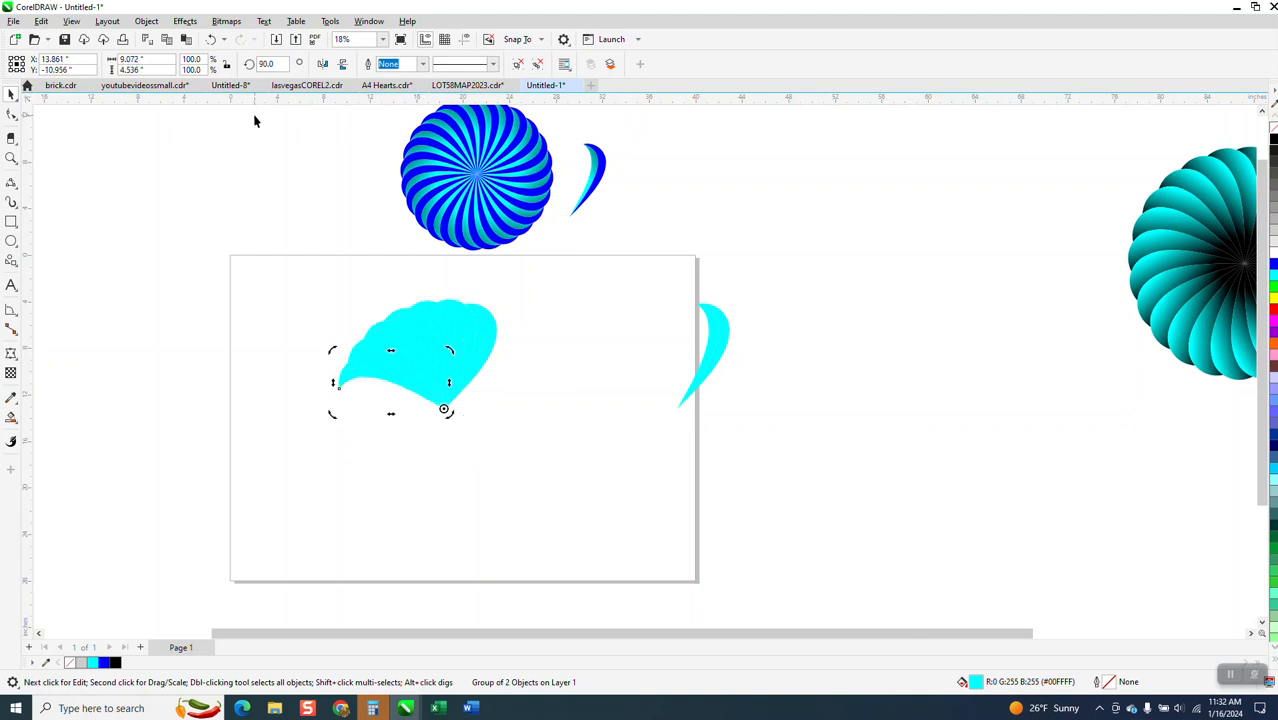
{"action": "key", "text": "ctrl+r"}
{"action": "key", "text": "ctrl+r"}
{"action": "key", "text": "ctrl+r"}
{"action": "key", "text": "ctrl+r"}
{"action": "key", "text": "ctrl+r"}
{"action": "key", "text": "ctrl+r"}
{"action": "key", "text": "ctrl+r"}
{"action": "key", "text": "ctrl+r"}
{"action": "key", "text": "ctrl+r"}
{"action": "key", "text": "ctrl+r"}
{"action": "key", "text": "ctrl+r"}
{"action": "key", "text": "ctrl+r"}
{"action": "key", "text": "ctrl+r"}
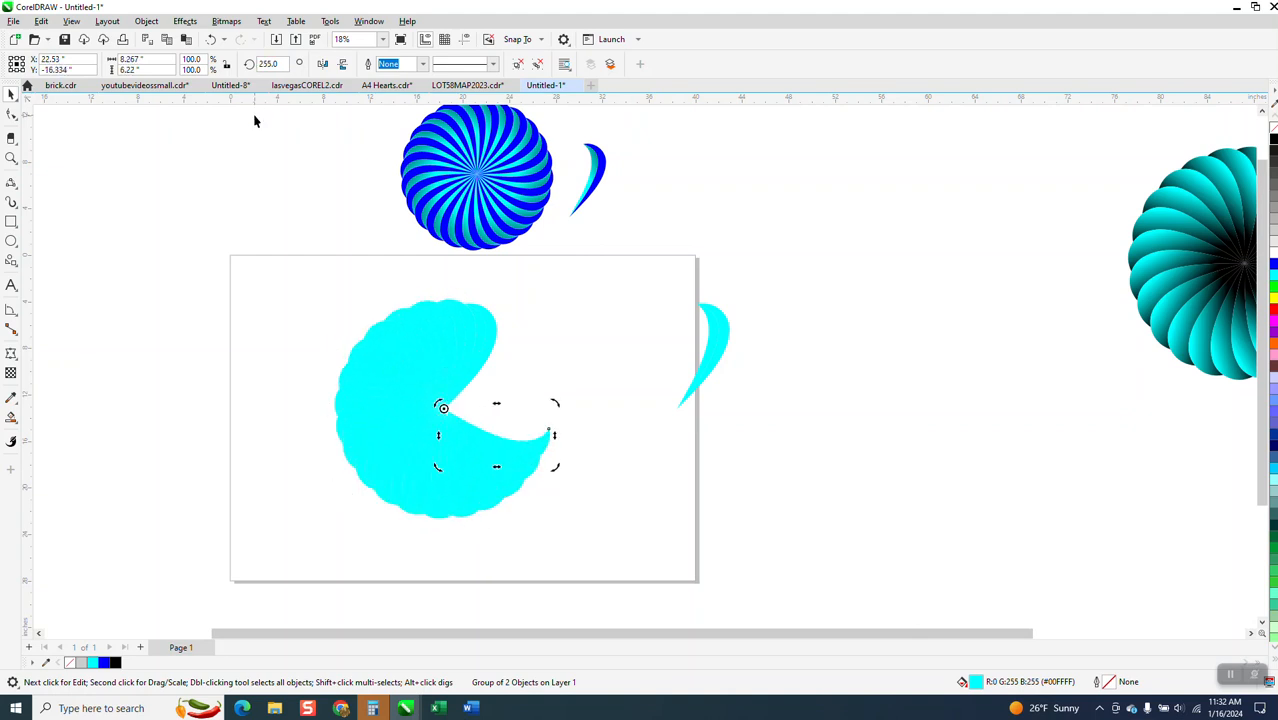
{"action": "key", "text": "ctrl+r"}
{"action": "key", "text": "ctrl+r"}
{"action": "key", "text": "ctrl+r"}
{"action": "key", "text": "ctrl+r"}
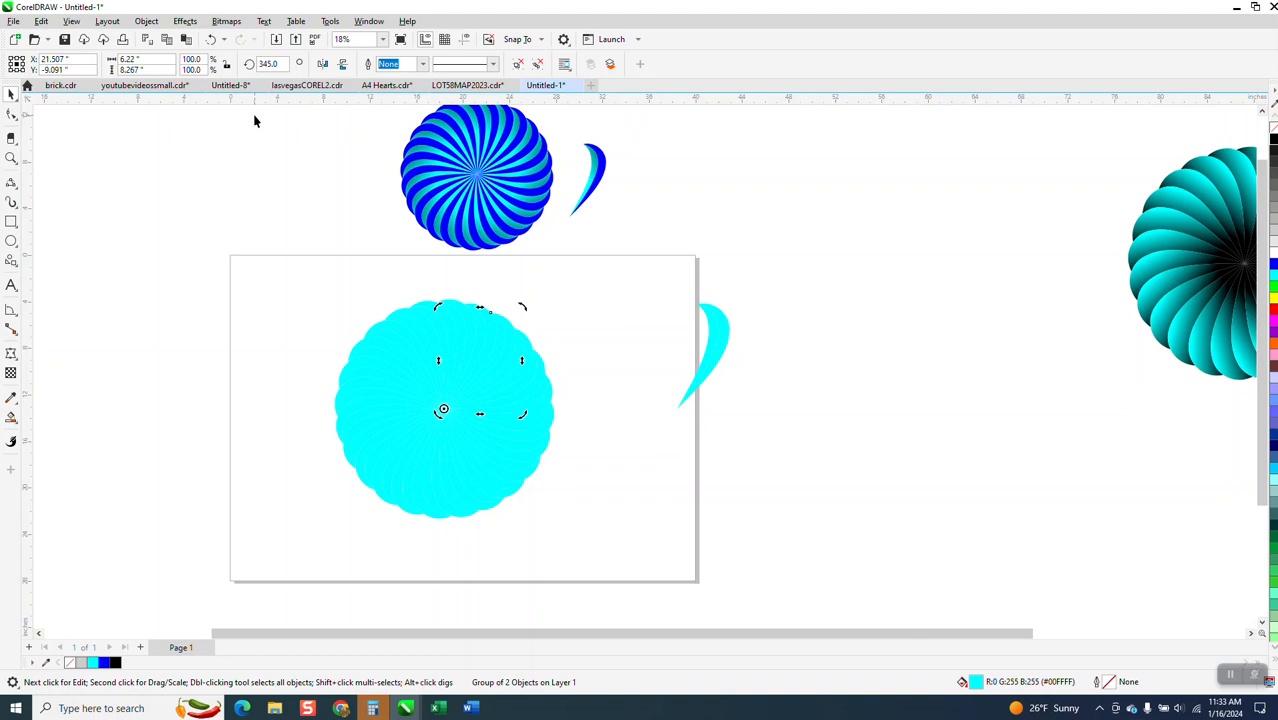
Try a solid blue fill on the outer half of the control petal beside the new flower, and undo it
{"action": "left_click", "coordinate": [800, 340]}
{"action": "left_click", "coordinate": [727, 333]}
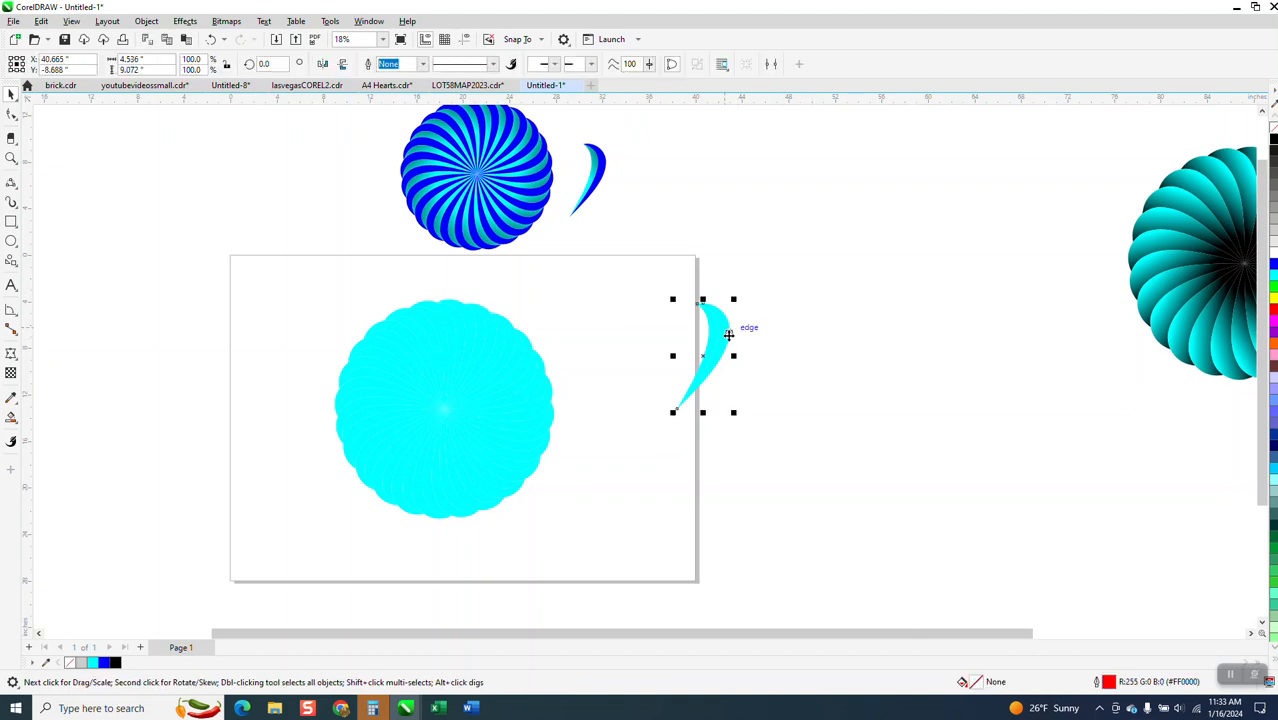
{"action": "left_click", "coordinate": [1273, 265]}
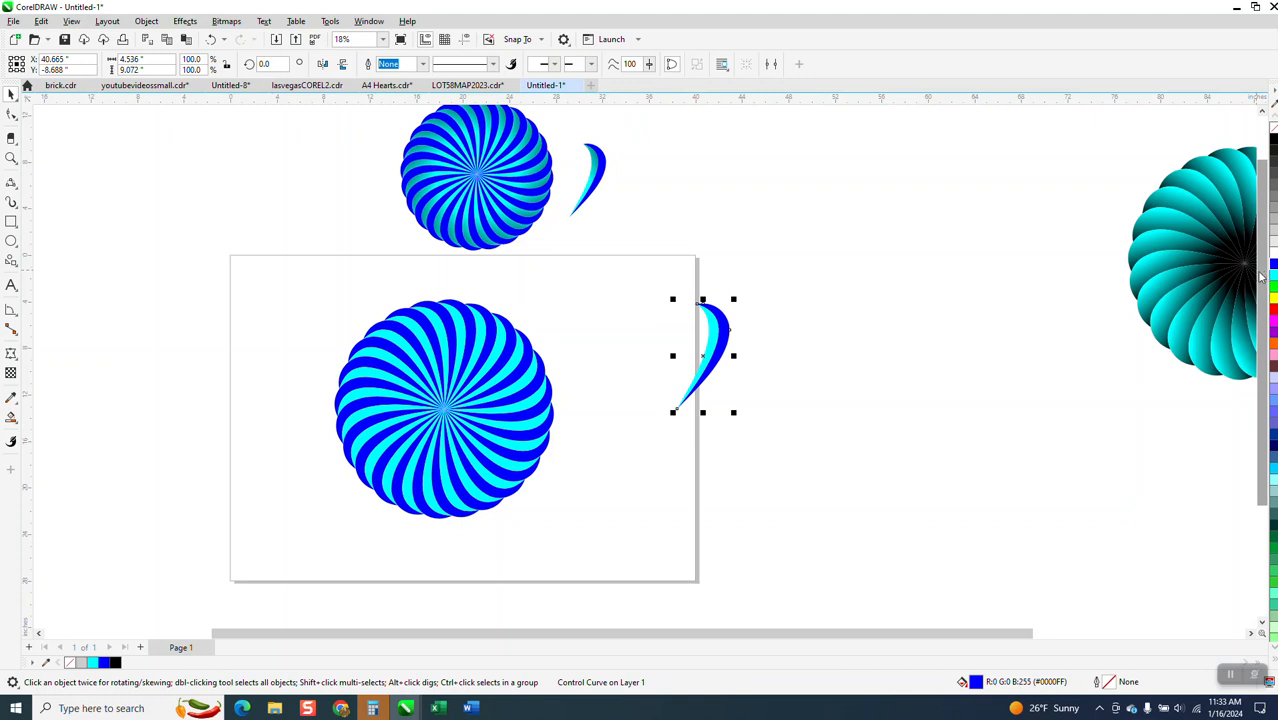
{"action": "left_click", "coordinate": [210, 39]}
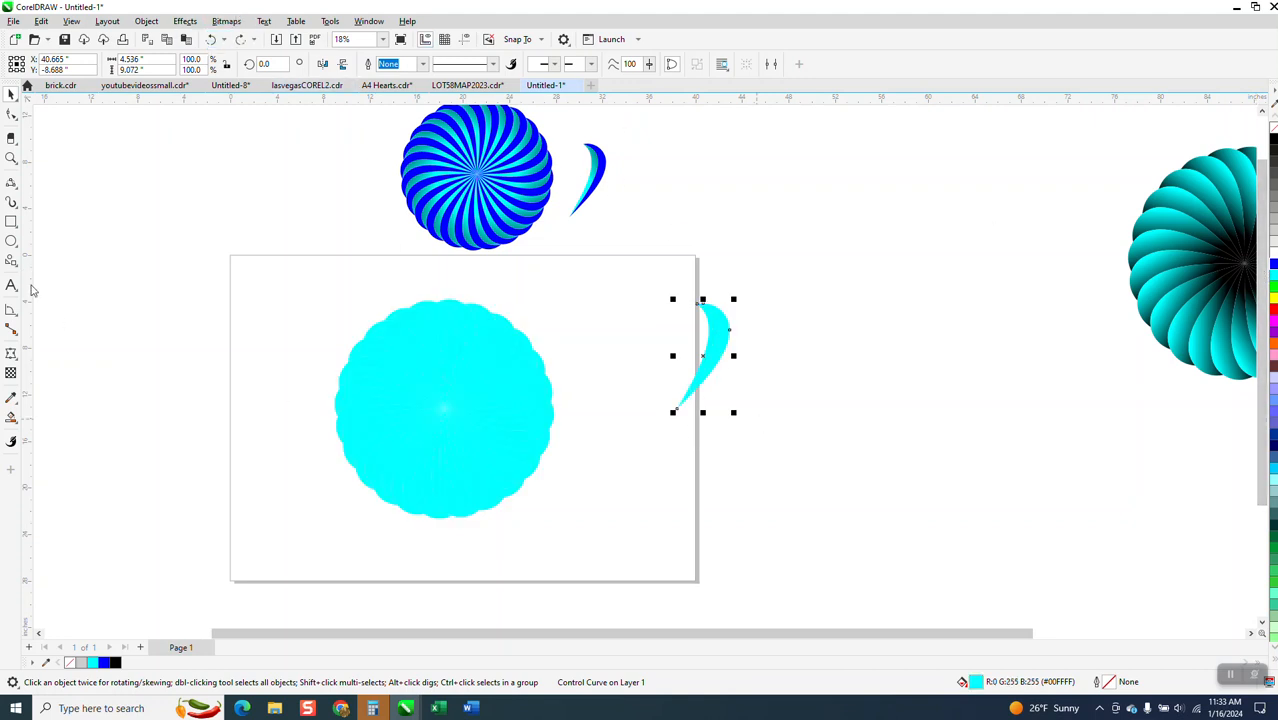
Move both halves of the control petal about 8 inches left and 5 inches down, closer to the new flower
{"action": "left_click", "coordinate": [11, 158]}
{"action": "left_click_drag", "start_coordinate": [322, 284], "coordinate": [905, 556]}
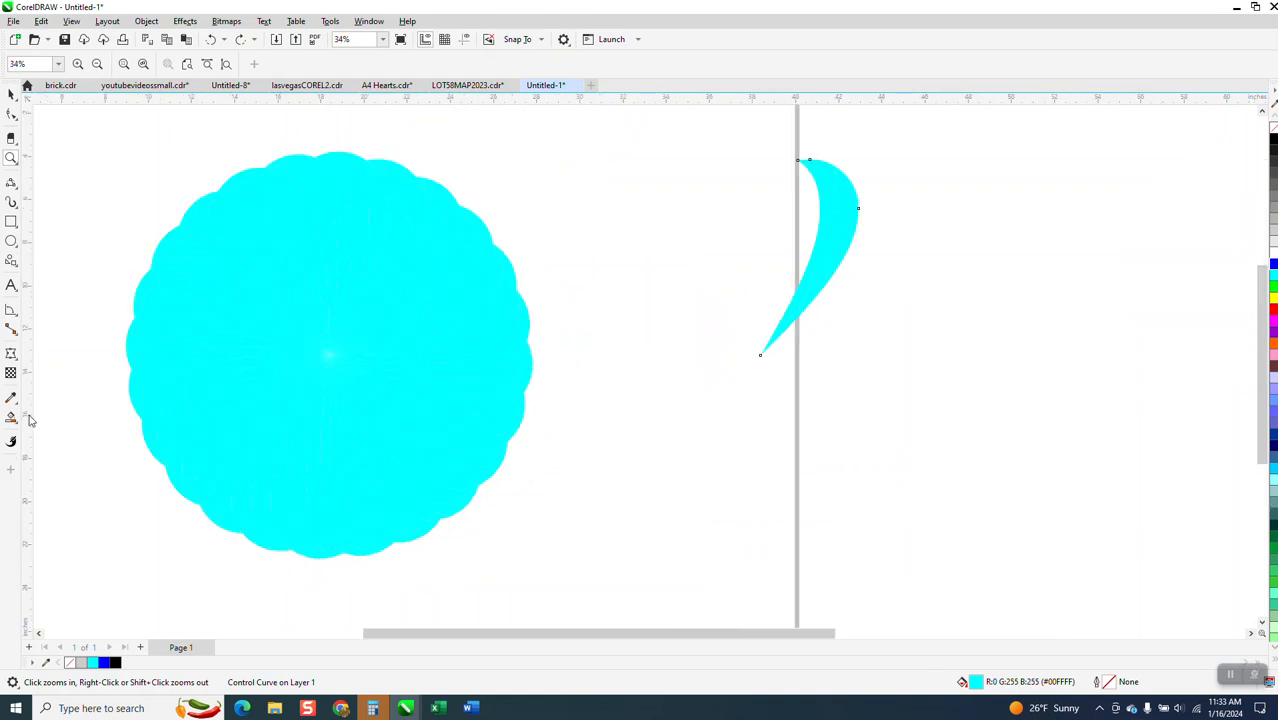
{"action": "left_click", "coordinate": [11, 94]}
{"action": "left_click_drag", "start_coordinate": [720, 135], "coordinate": [886, 344]}
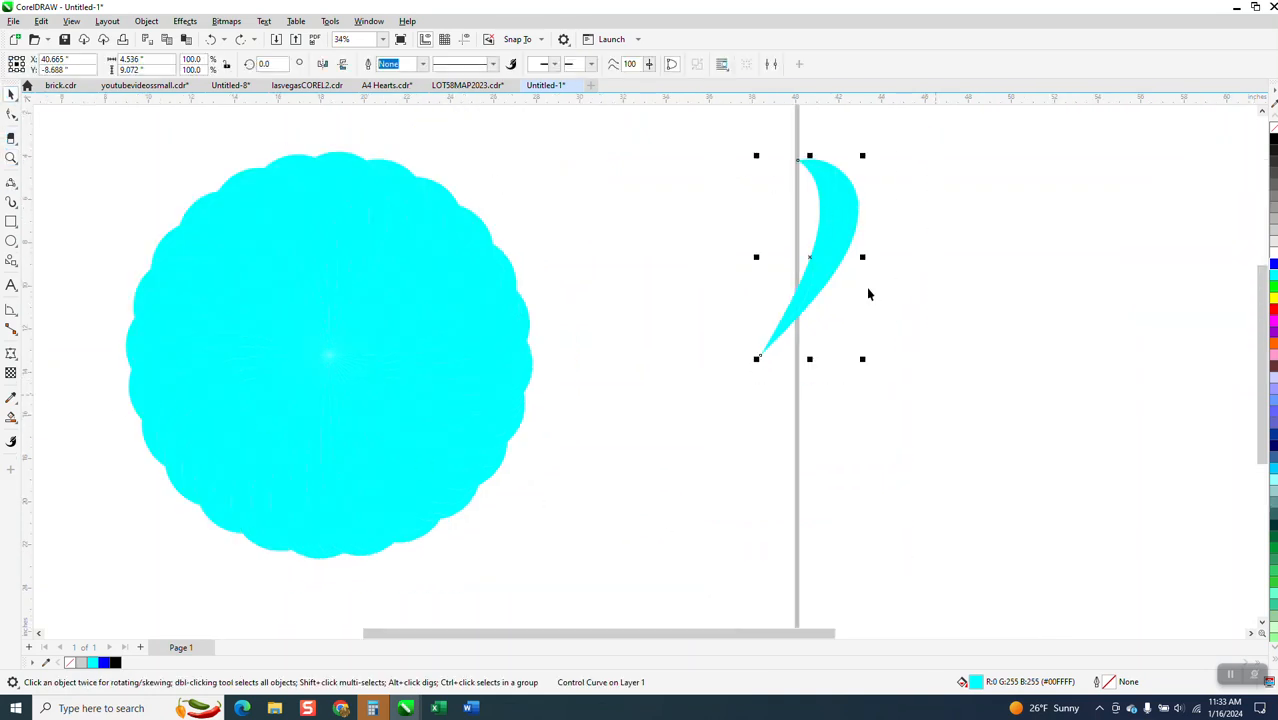
{"action": "left_click_drag", "start_coordinate": [827, 251], "coordinate": [648, 368]}
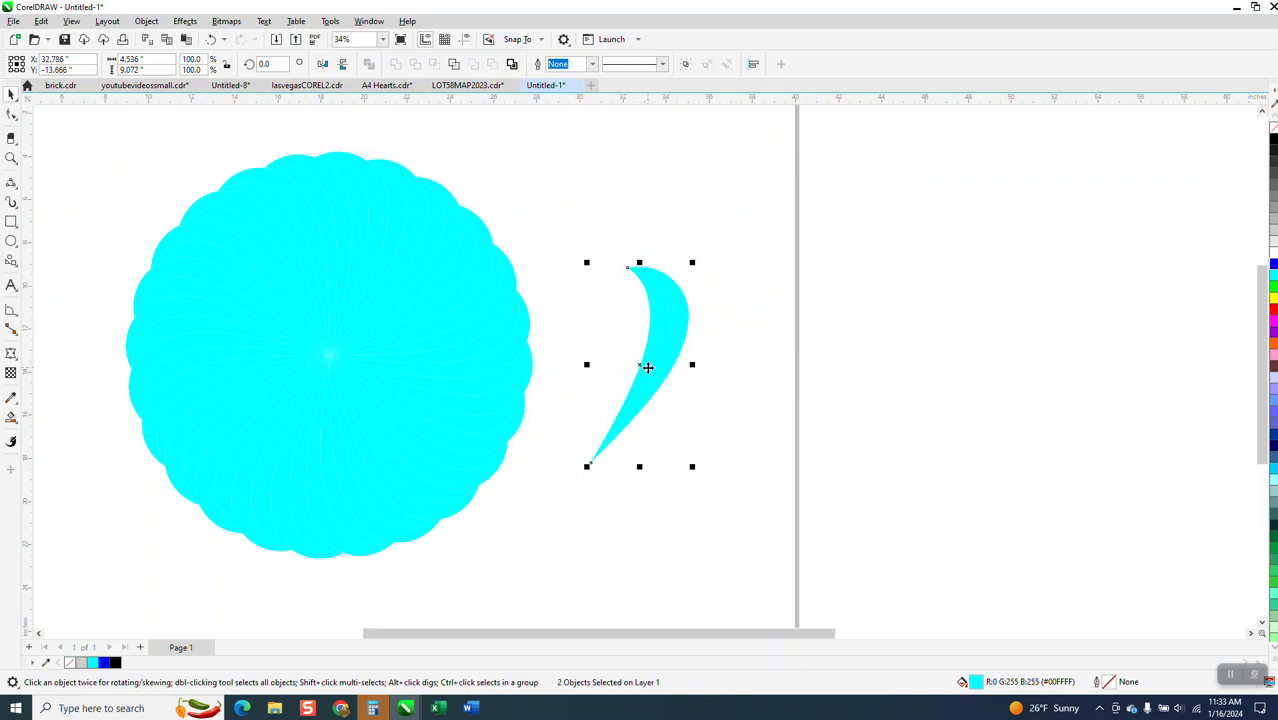
Apply a linear fountain fill from cyan to black across the outer half of the control petal, darkening toward its outer edge
{"action": "left_click", "coordinate": [73, 445]}
{"action": "left_click", "coordinate": [684, 338]}
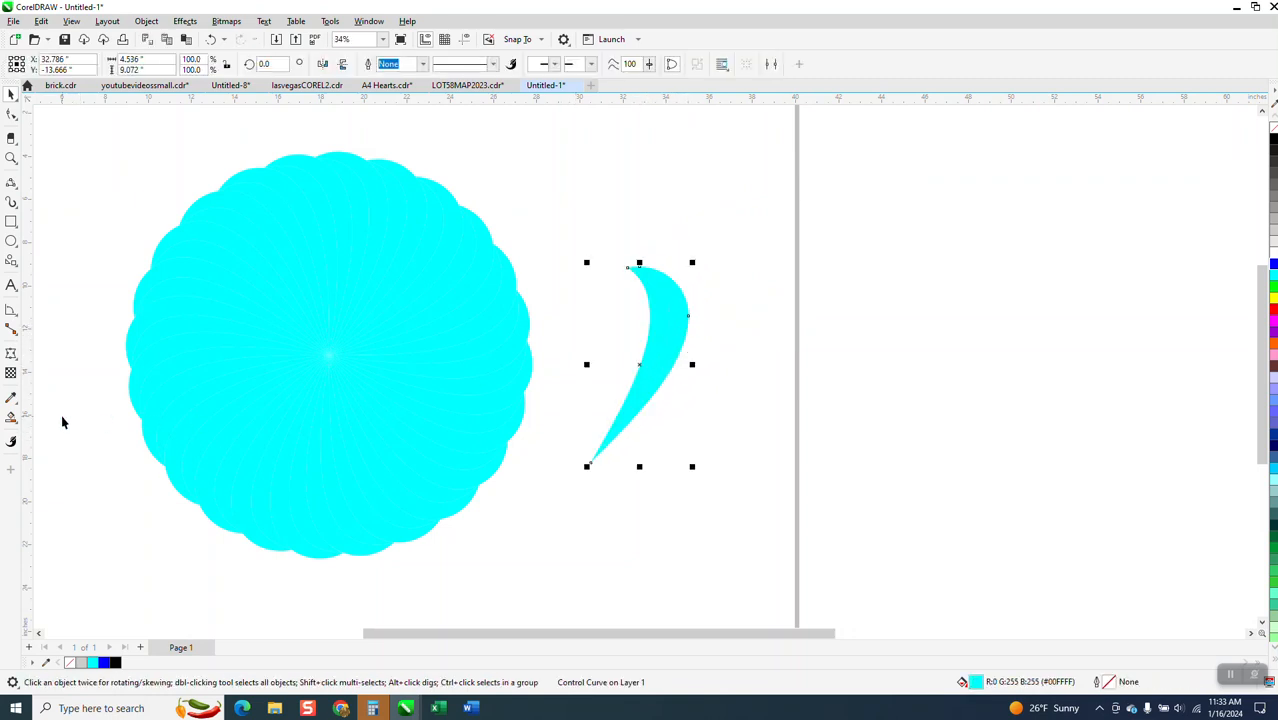
{"action": "left_click", "coordinate": [13, 425]}
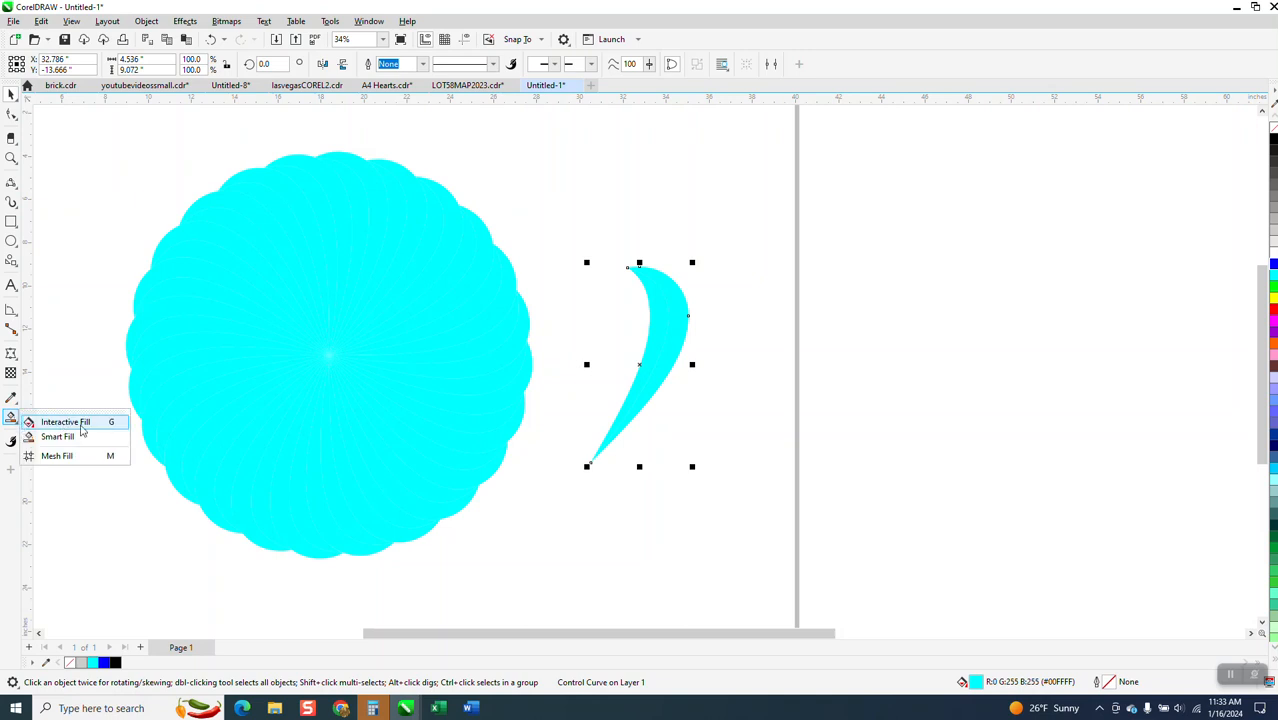
{"action": "left_click", "coordinate": [51, 423]}
{"action": "left_click_drag", "start_coordinate": [670, 338], "coordinate": [718, 329]}
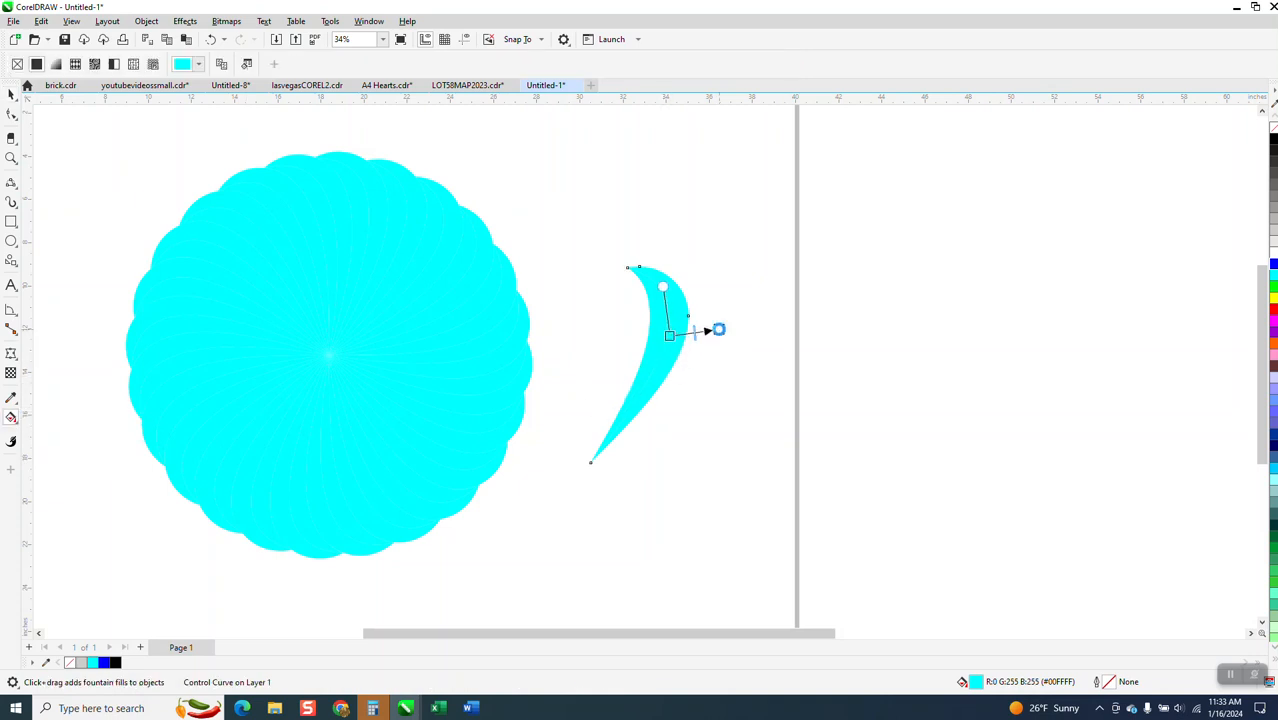
{"action": "mouse_move", "coordinate": [1273, 140]}
{"action": "left_mouse_down"}
{"action": "mouse_move", "coordinate": [756, 300]}
{"action": "mouse_move", "coordinate": [721, 342]}
{"action": "mouse_move", "coordinate": [654, 335]}
{"action": "left_mouse_up"}
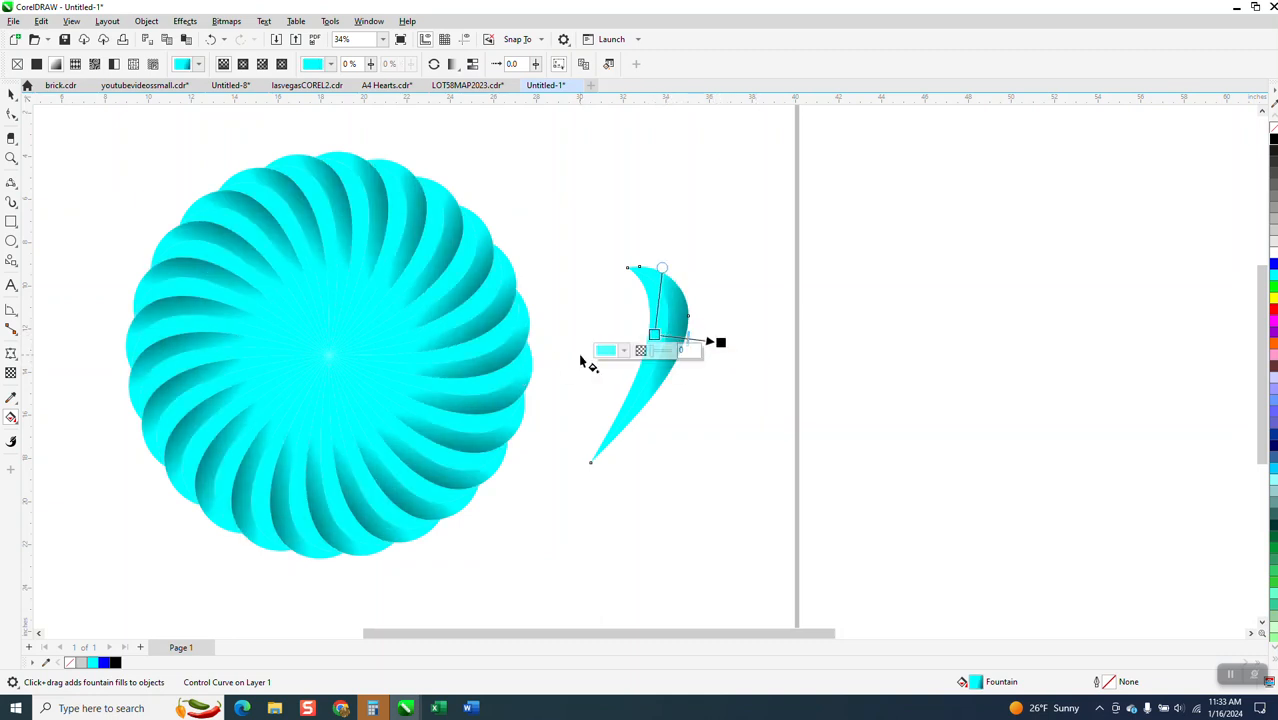
{"action": "left_click", "coordinate": [706, 284]}
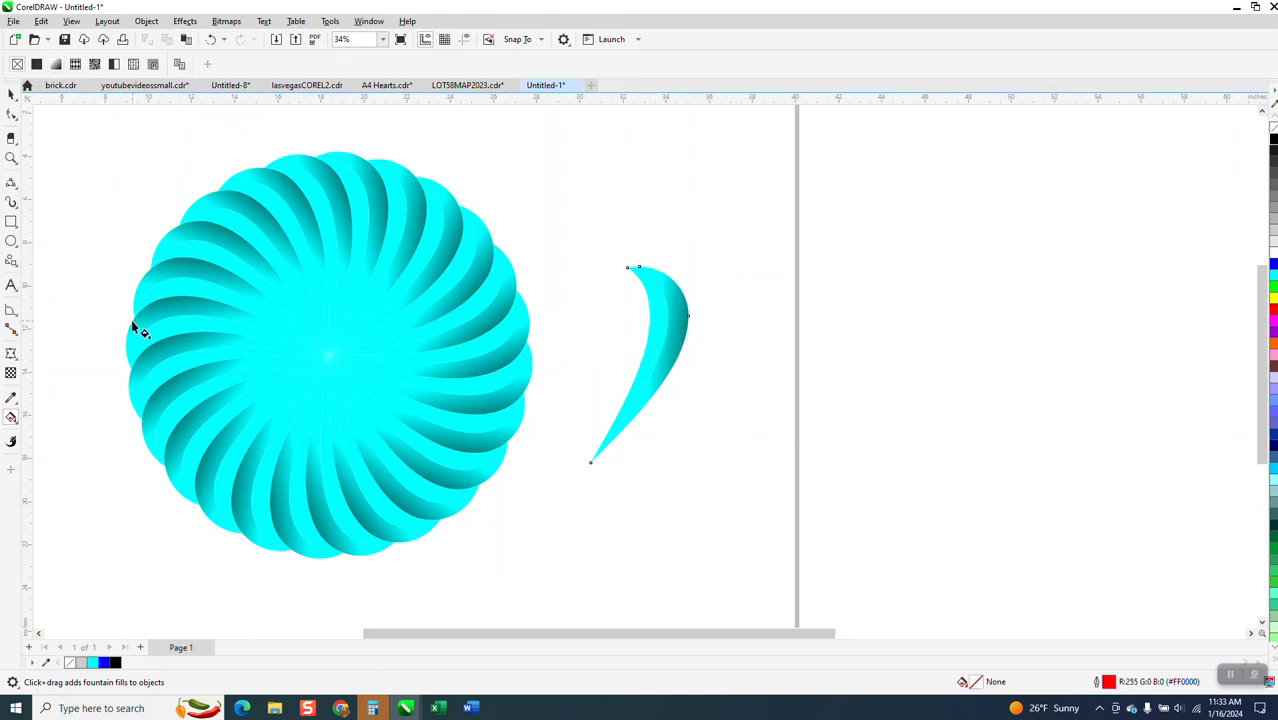
Apply a linear fountain fill to the control petal's inner half, from cyan at the inner edge to black at the middle curve
{"action": "left_click", "coordinate": [11, 93]}
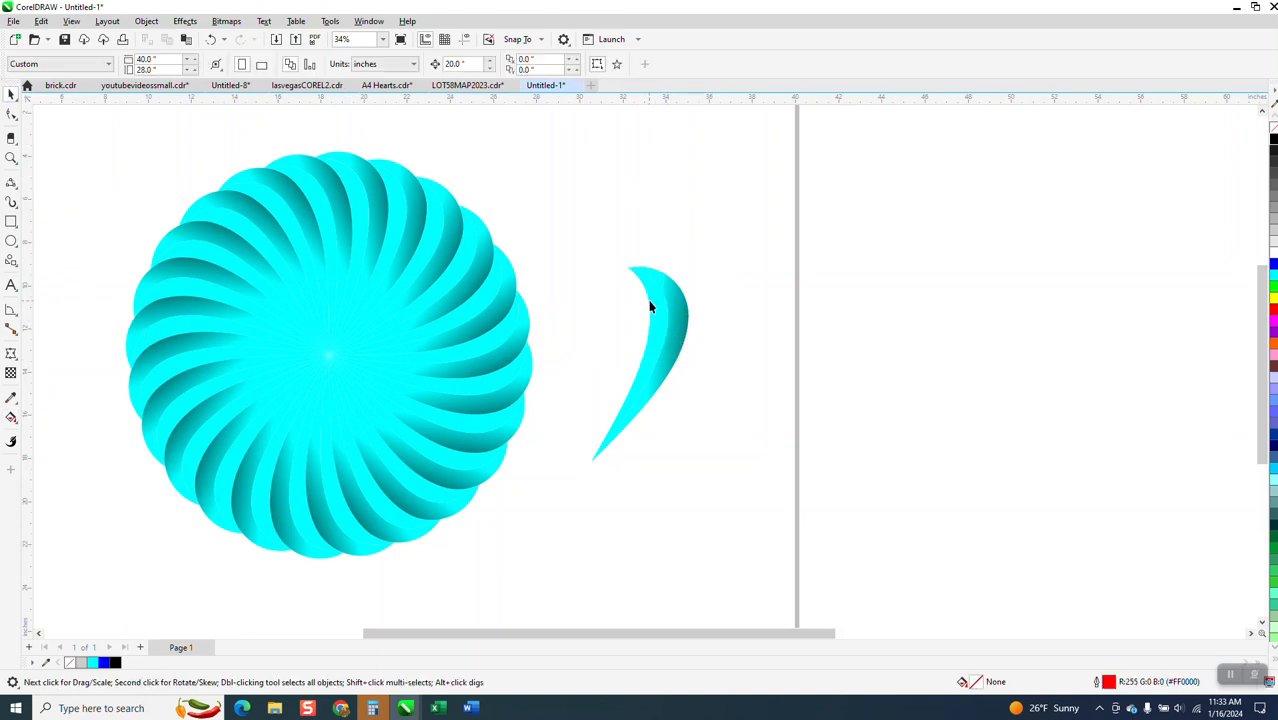
{"action": "left_click", "coordinate": [649, 307]}
{"action": "left_click", "coordinate": [12, 418]}
{"action": "left_click", "coordinate": [50, 418]}
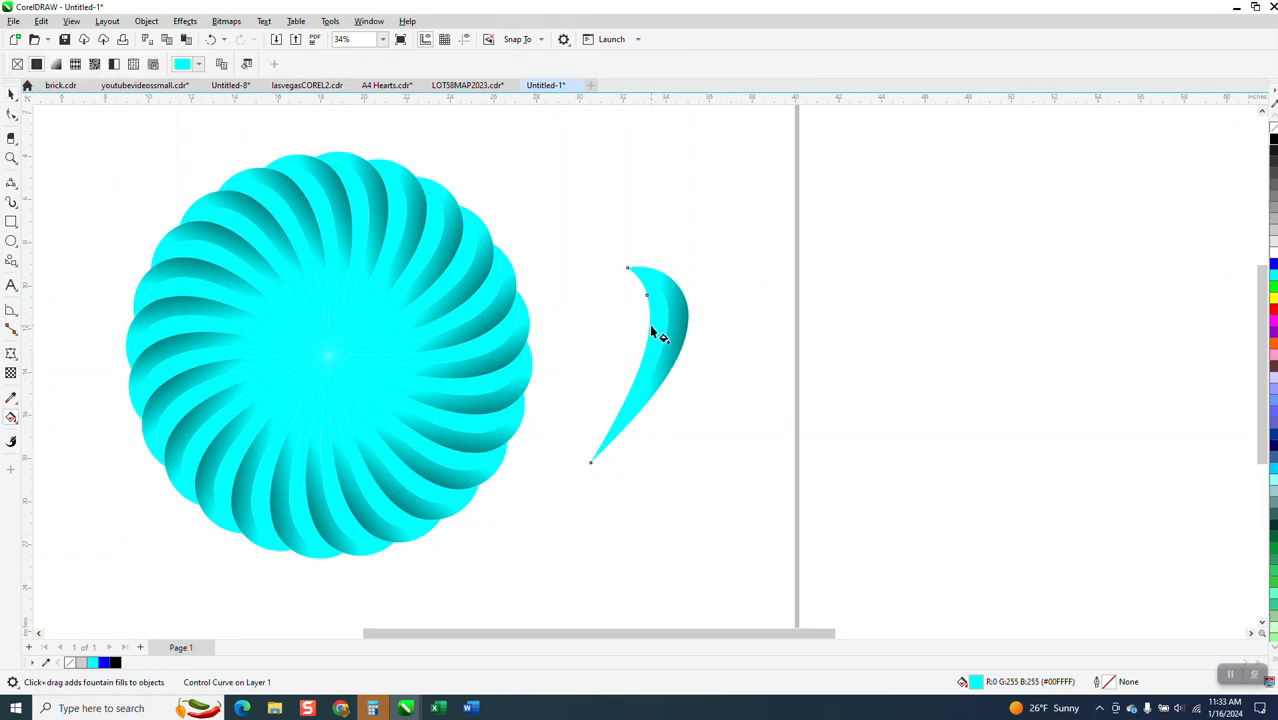
{"action": "left_click_drag", "start_coordinate": [654, 324], "coordinate": [676, 326]}
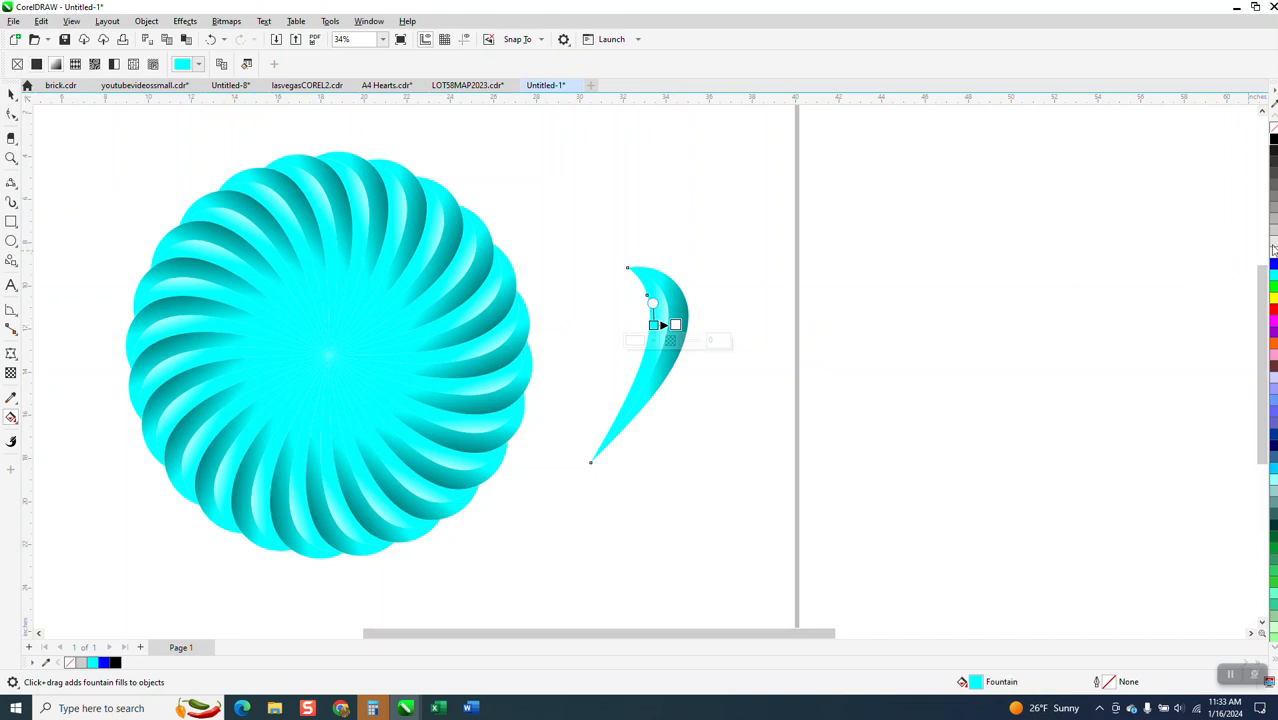
{"action": "mouse_move", "coordinate": [1273, 143]}
{"action": "left_mouse_down"}
{"action": "mouse_move", "coordinate": [759, 257]}
{"action": "mouse_move", "coordinate": [680, 323]}
{"action": "mouse_move", "coordinate": [634, 330]}
{"action": "left_mouse_up"}
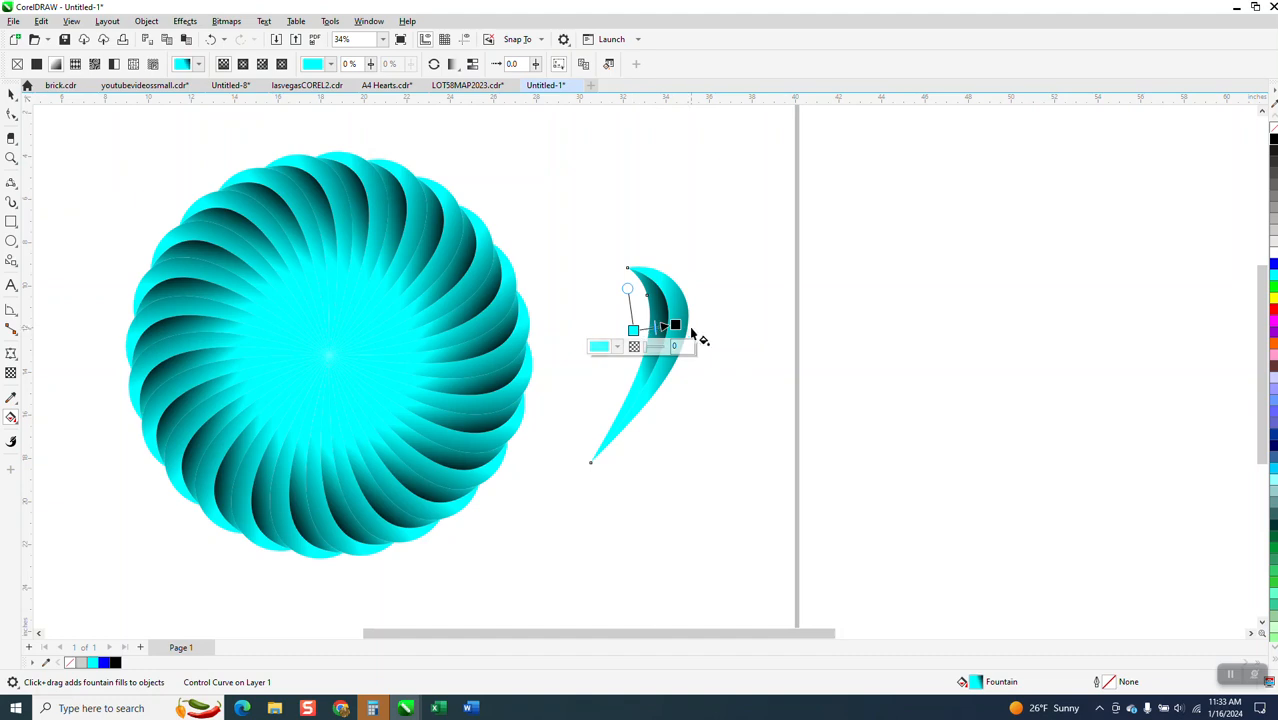
Adjust the direction and start point of the inner half's cyan-to-black gradient, undoing any stray fills drawn along the way
{"action": "left_click_drag", "start_coordinate": [681, 328], "coordinate": [685, 335]}
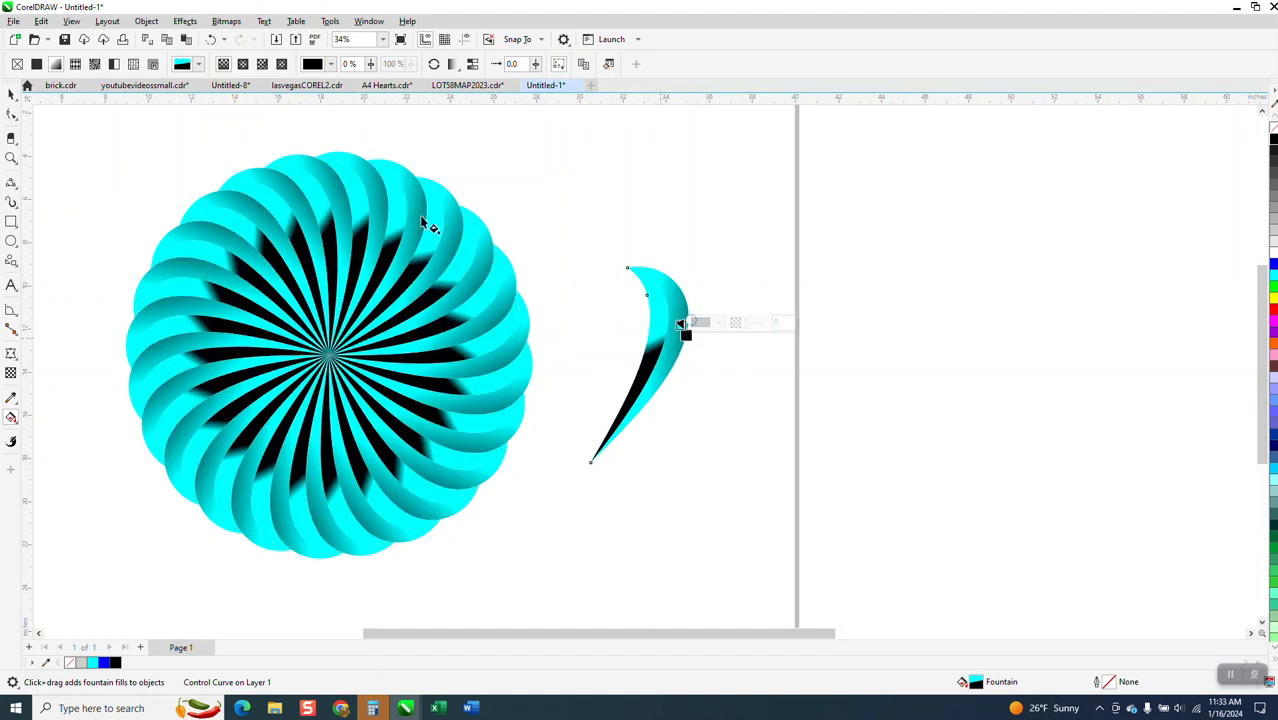
{"action": "left_click", "coordinate": [210, 39]}
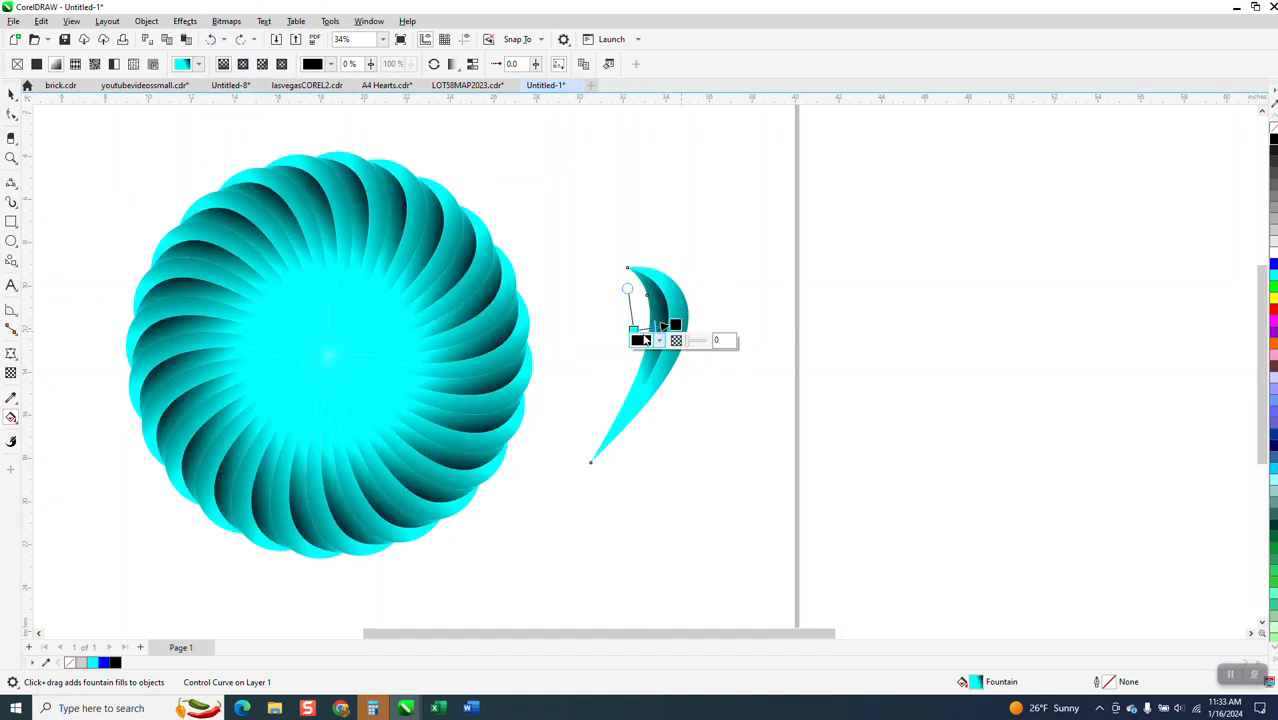
{"action": "left_click_drag", "start_coordinate": [633, 330], "coordinate": [628, 320]}
{"action": "mouse_move", "coordinate": [632, 275]}
{"action": "left_mouse_down"}
{"action": "mouse_move", "coordinate": [596, 276]}
{"action": "mouse_move", "coordinate": [636, 284]}
{"action": "left_mouse_up"}
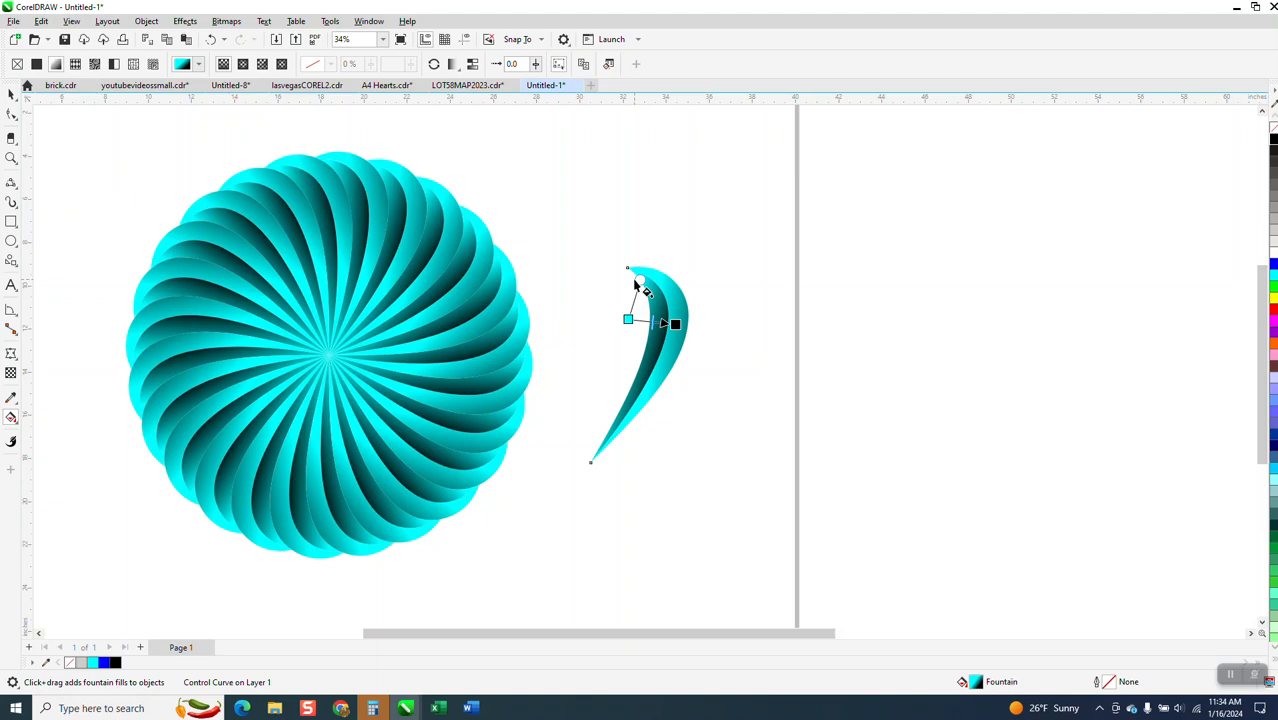
{"action": "left_click", "coordinate": [637, 281]}
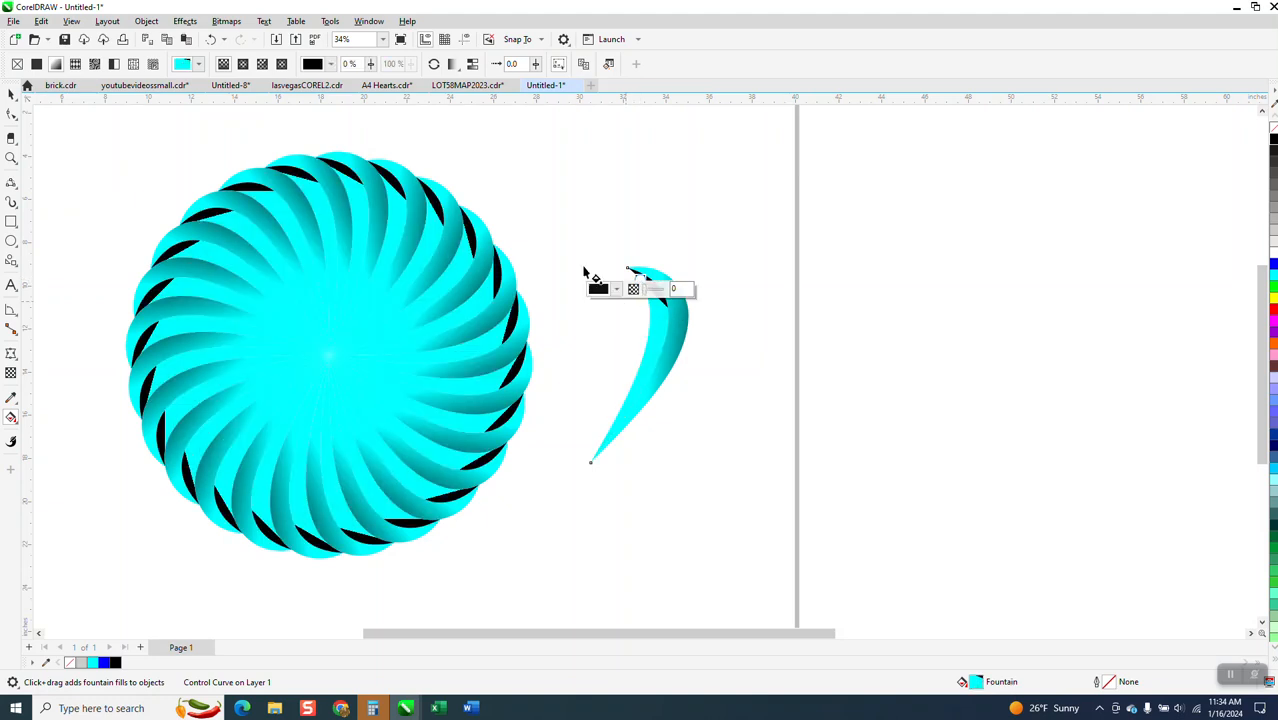
{"action": "left_click", "coordinate": [222, 66]}
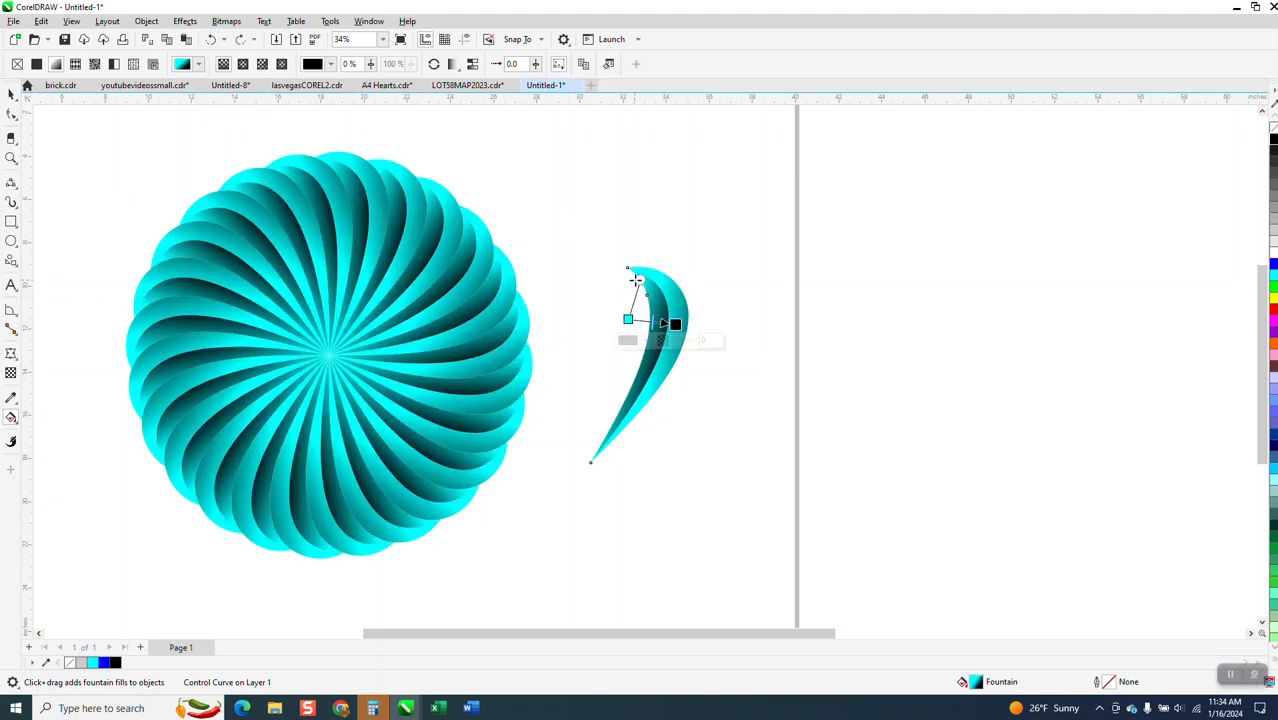
Change the outer half's fountain fill to run from blue at the start to white at the end
{"action": "left_click", "coordinate": [720, 302]}
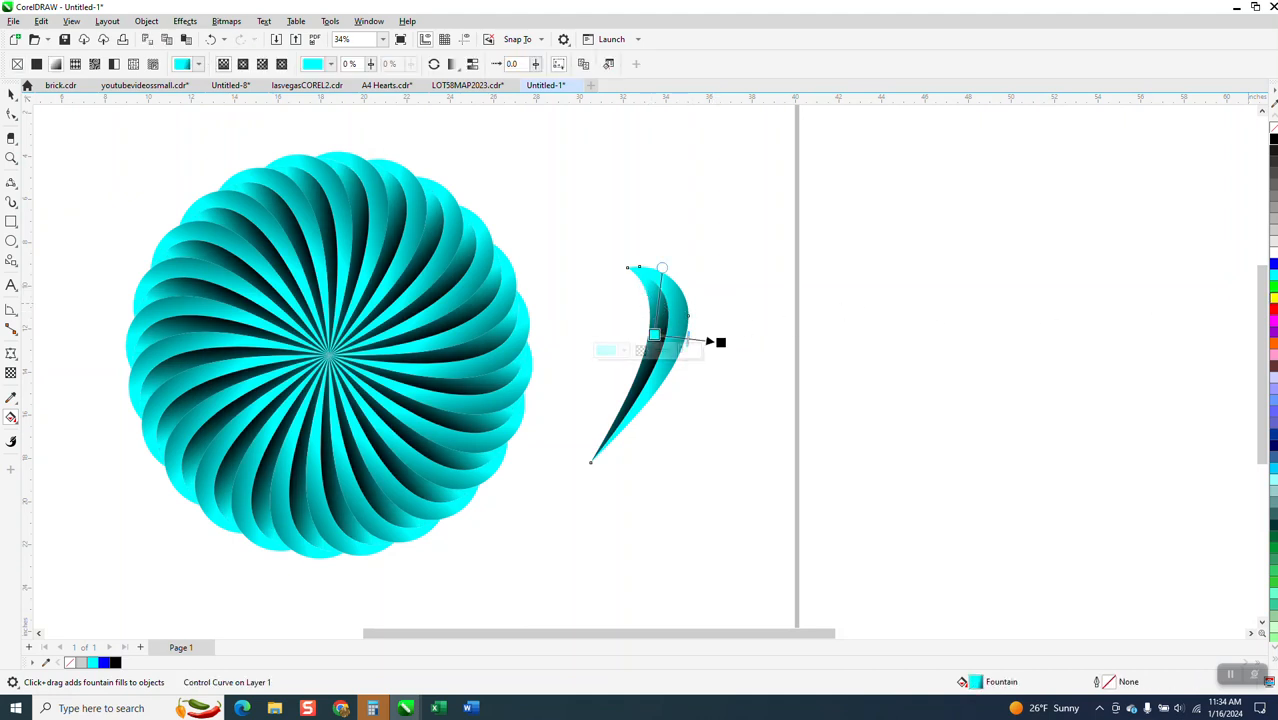
{"action": "left_click_drag", "start_coordinate": [1216, 297], "coordinate": [655, 336]}
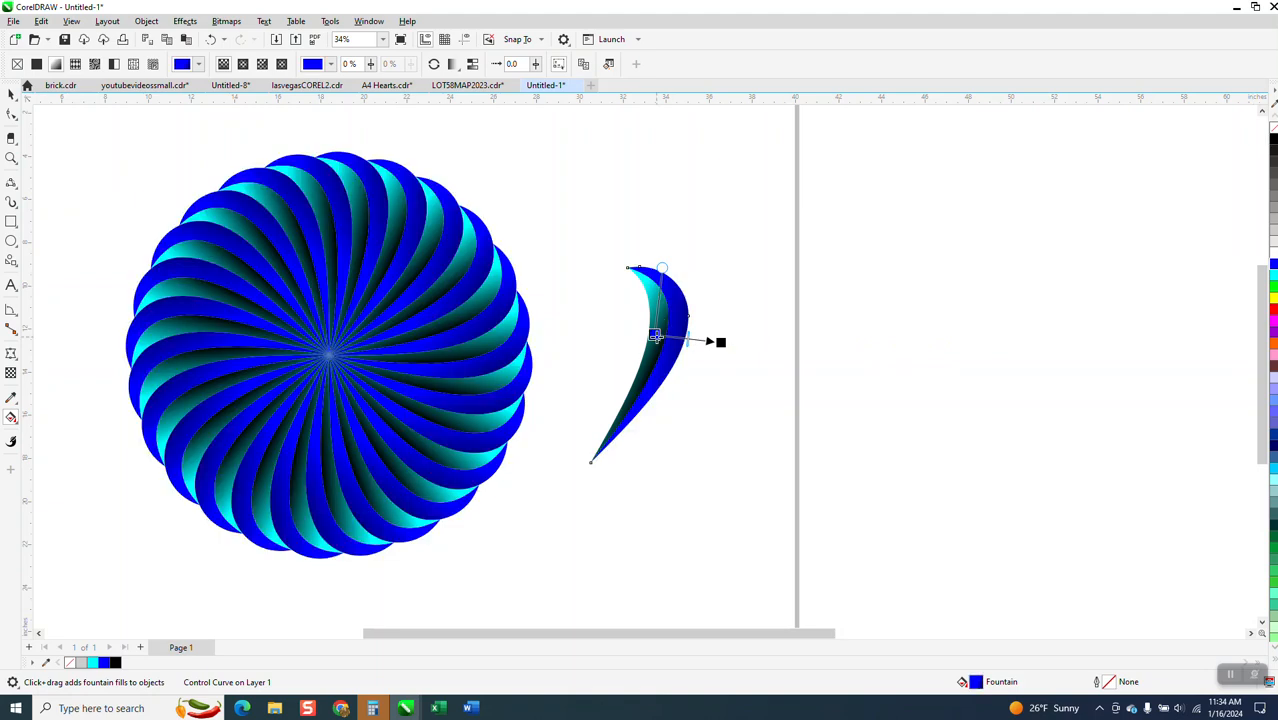
{"action": "left_click_drag", "start_coordinate": [1273, 257], "coordinate": [722, 343]}
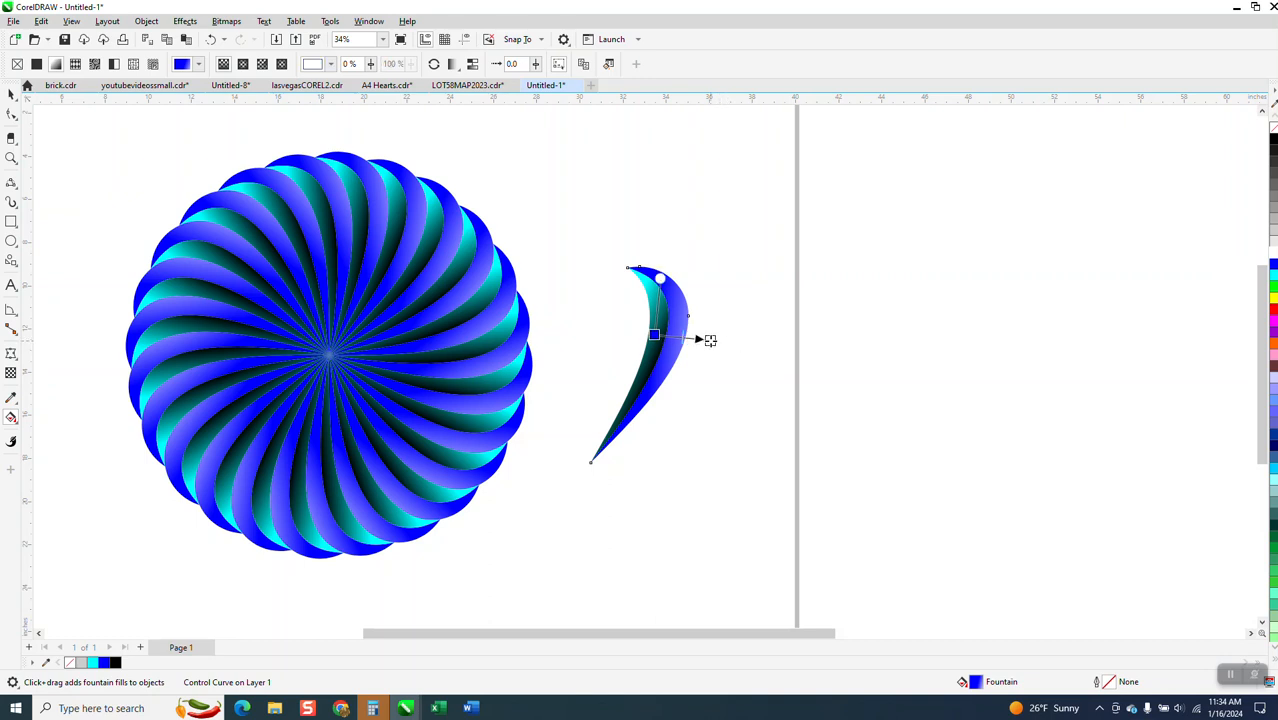
Reposition the start and end of the outer half's blue-to-white gradient so it starts outside the inner edge and slants downward
{"action": "left_click", "coordinate": [704, 340]}
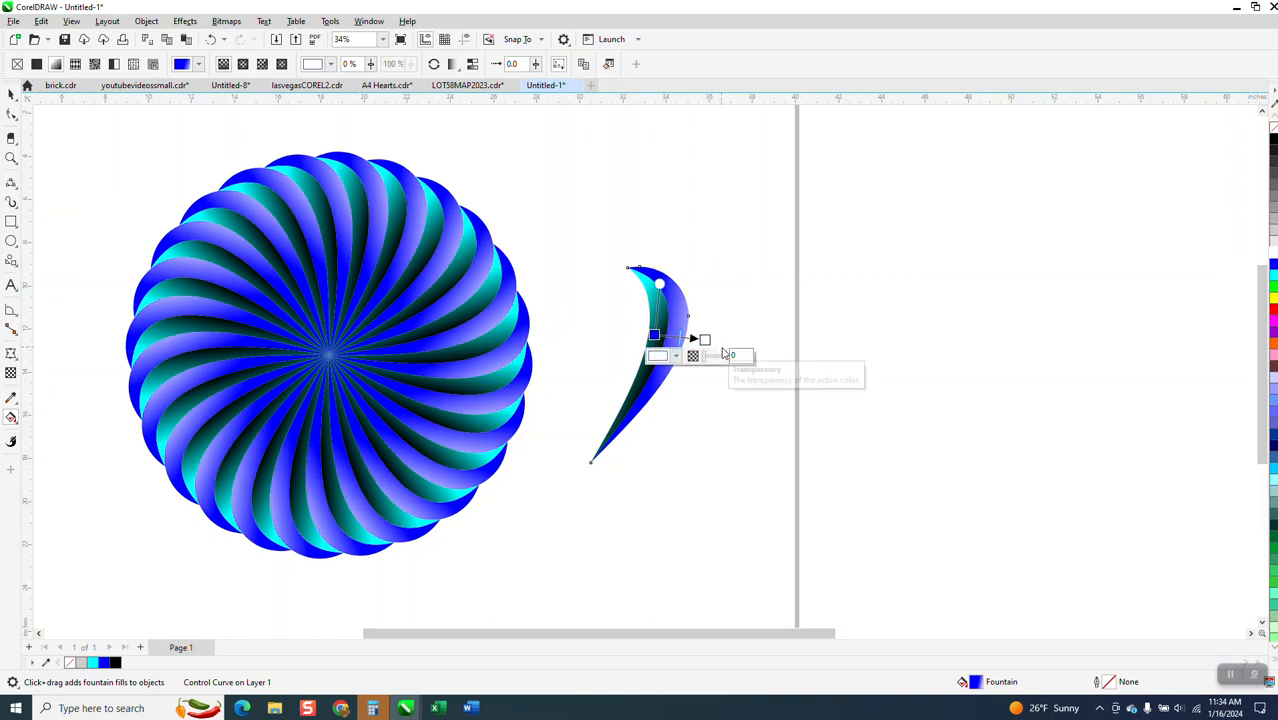
{"action": "left_click_drag", "start_coordinate": [704, 340], "coordinate": [805, 346]}
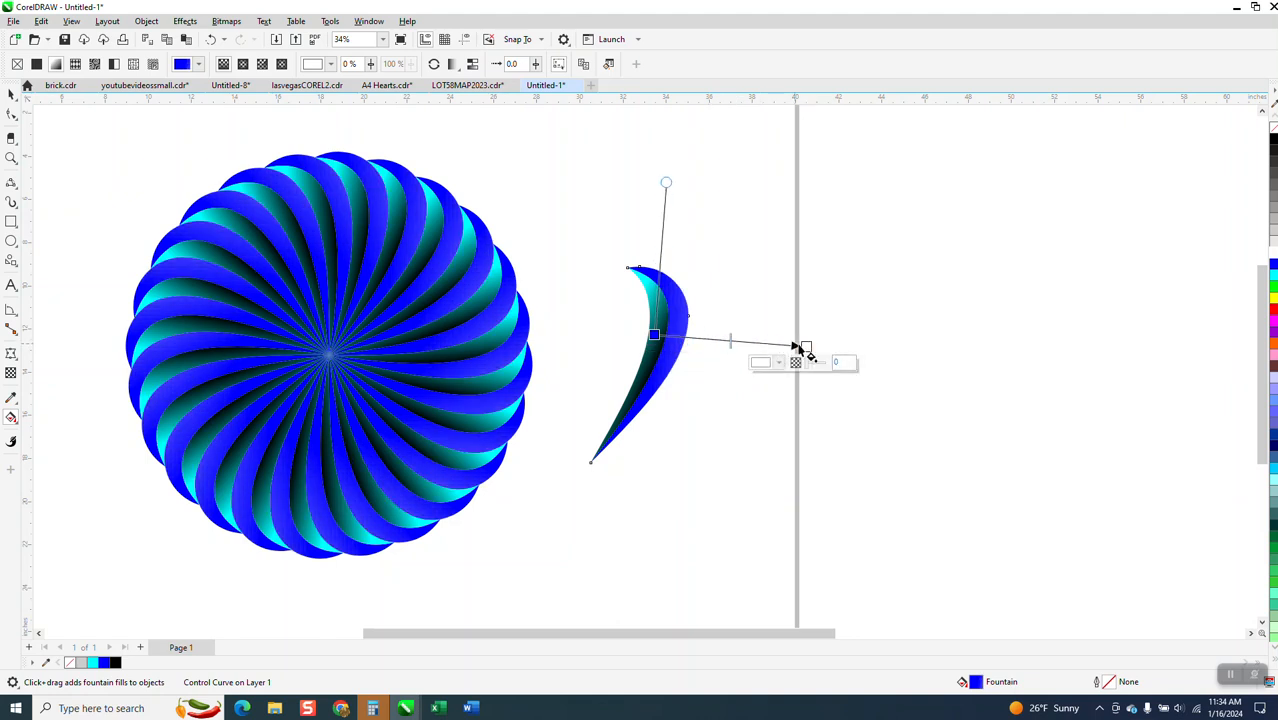
{"action": "left_click_drag", "start_coordinate": [656, 335], "coordinate": [611, 338]}
{"action": "left_click_drag", "start_coordinate": [804, 346], "coordinate": [705, 364]}
{"action": "left_click", "coordinate": [697, 340]}
Move the blue outer half of the upper flower's control petal clear of the cyan half and fill it green
{"action": "scroll", "coordinate": [705, 364], "scroll_direction": "down", "scroll_amount": 2}
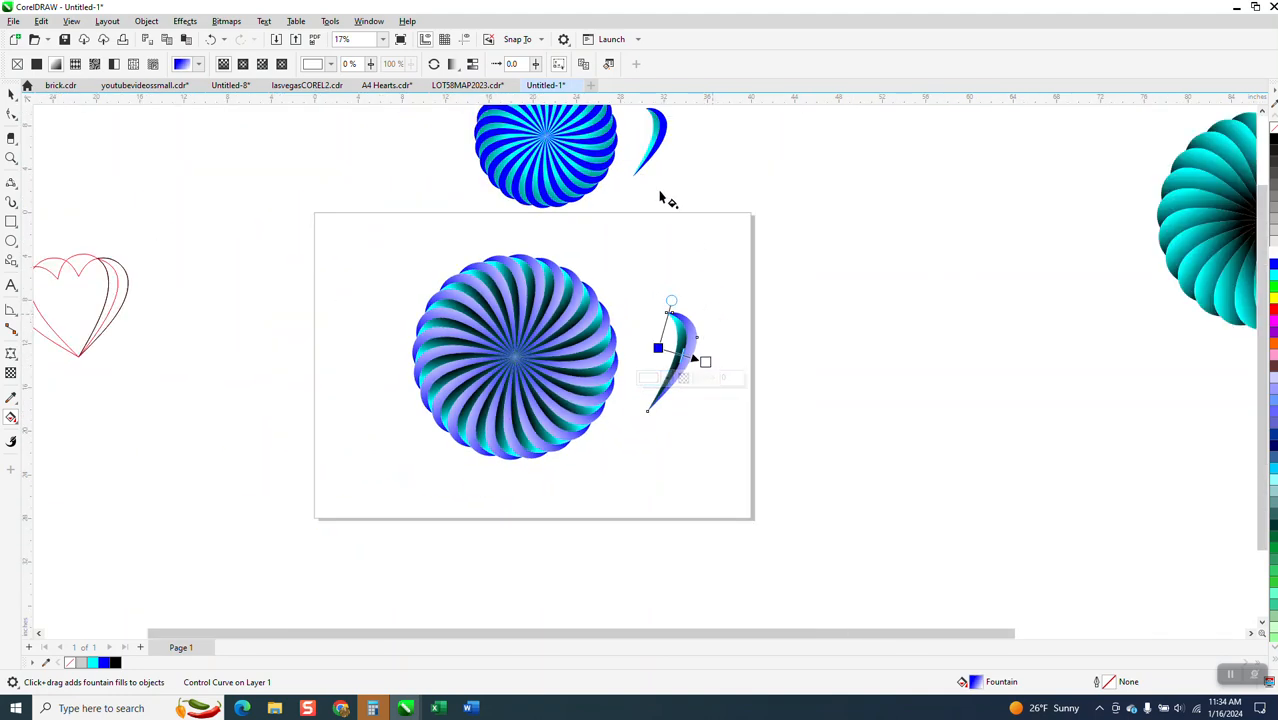
{"action": "scroll", "coordinate": [621, 310], "scroll_direction": "down", "scroll_amount": 1}
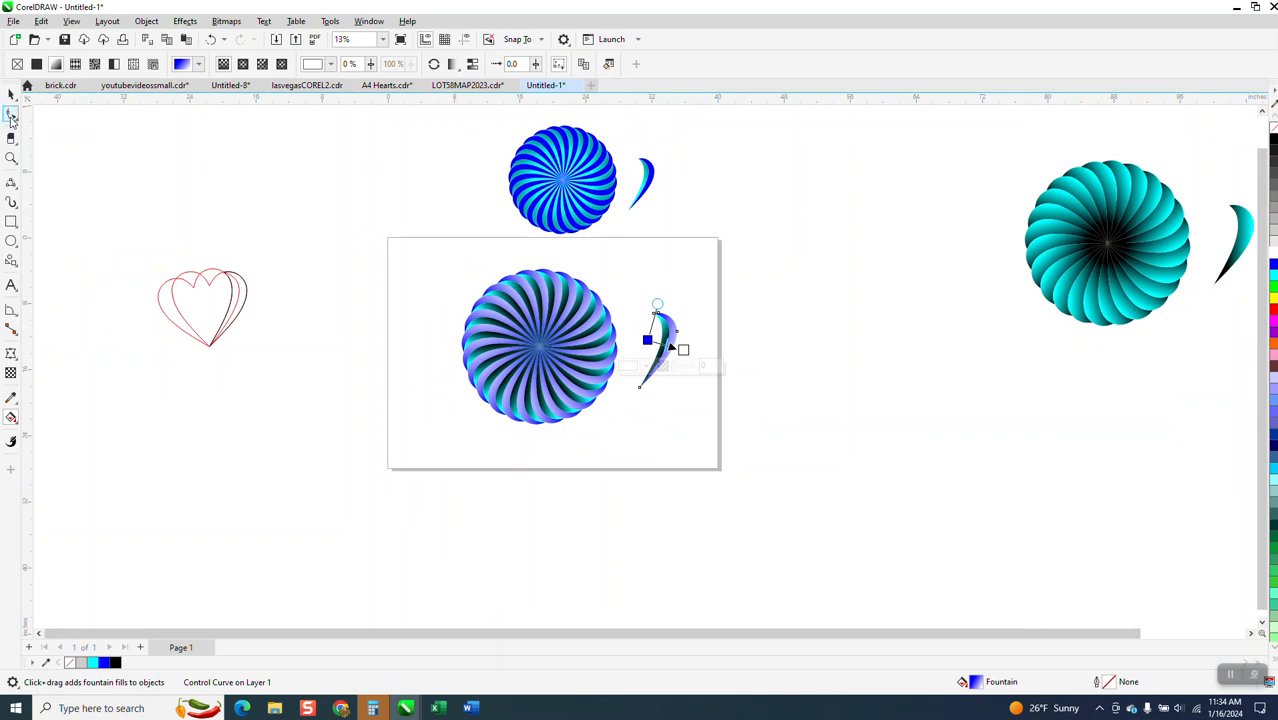
{"action": "left_click", "coordinate": [11, 94]}
{"action": "left_click_drag", "start_coordinate": [521, 137], "coordinate": [815, 252]}
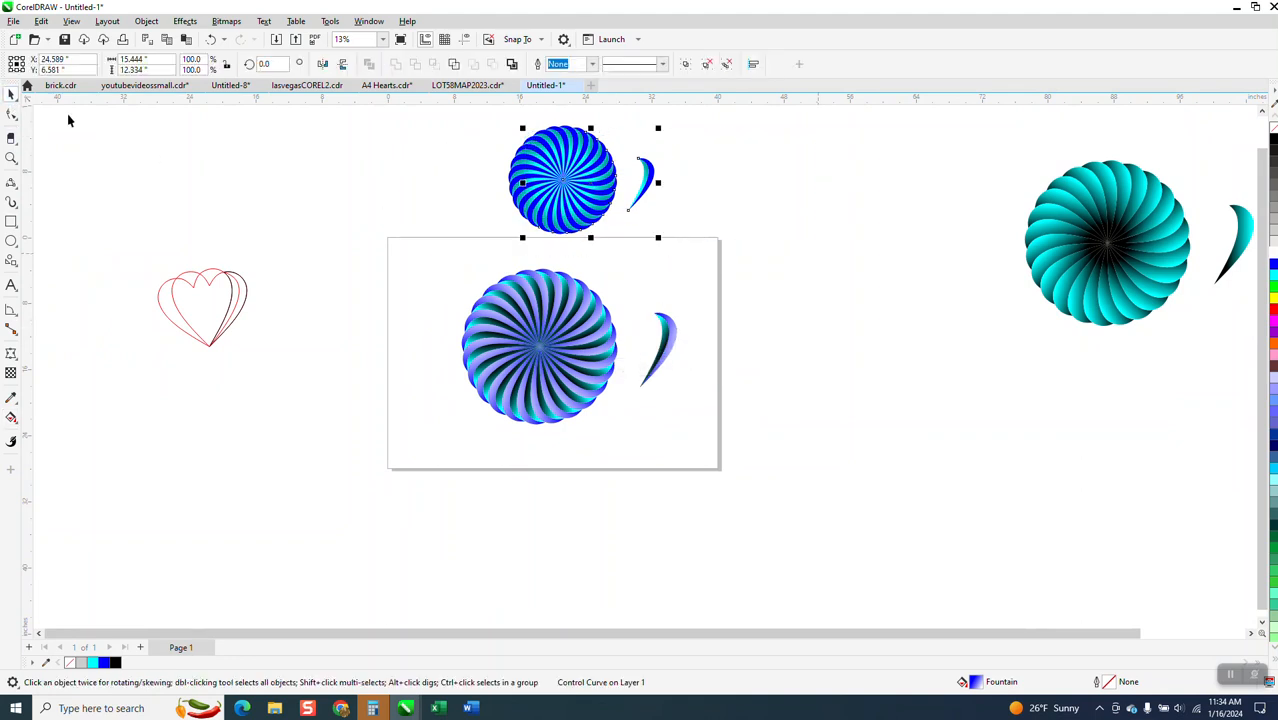
{"action": "left_click", "coordinate": [11, 156]}
{"action": "left_click_drag", "start_coordinate": [521, 131], "coordinate": [843, 284]}
{"action": "left_click", "coordinate": [11, 94]}
{"action": "left_click_drag", "start_coordinate": [511, 214], "coordinate": [601, 231]}
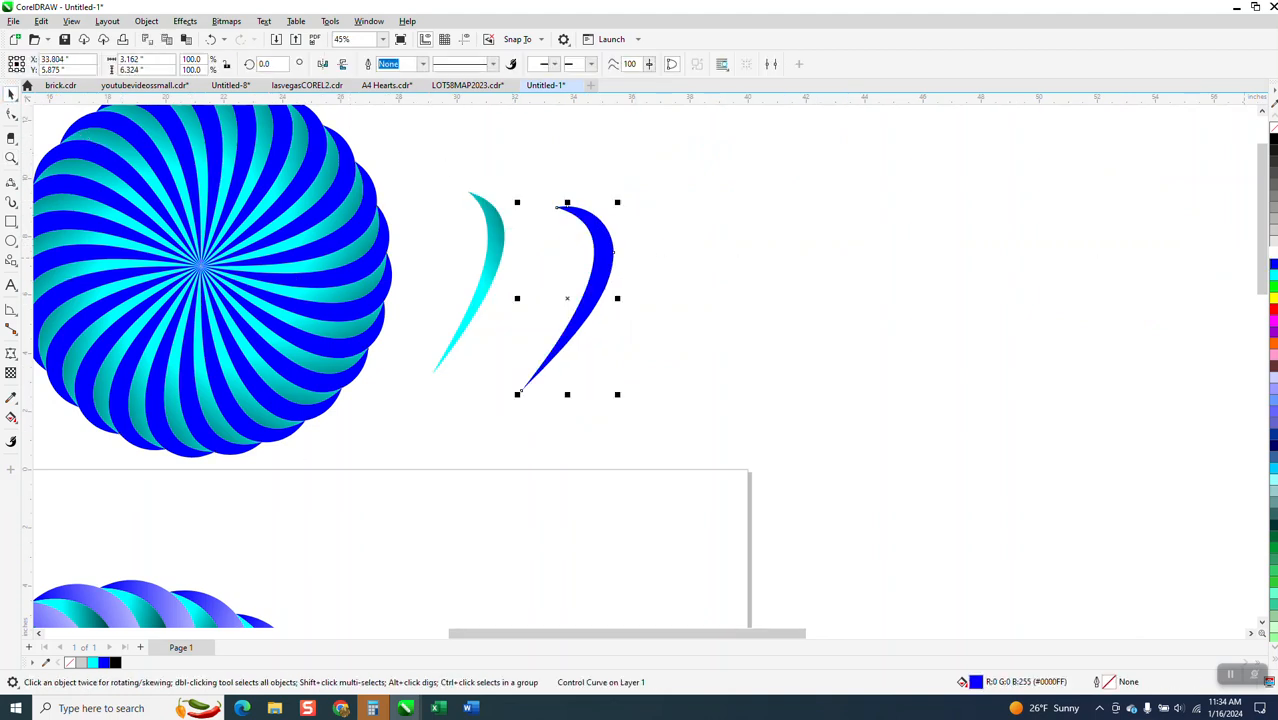
{"action": "left_click", "coordinate": [1273, 286]}
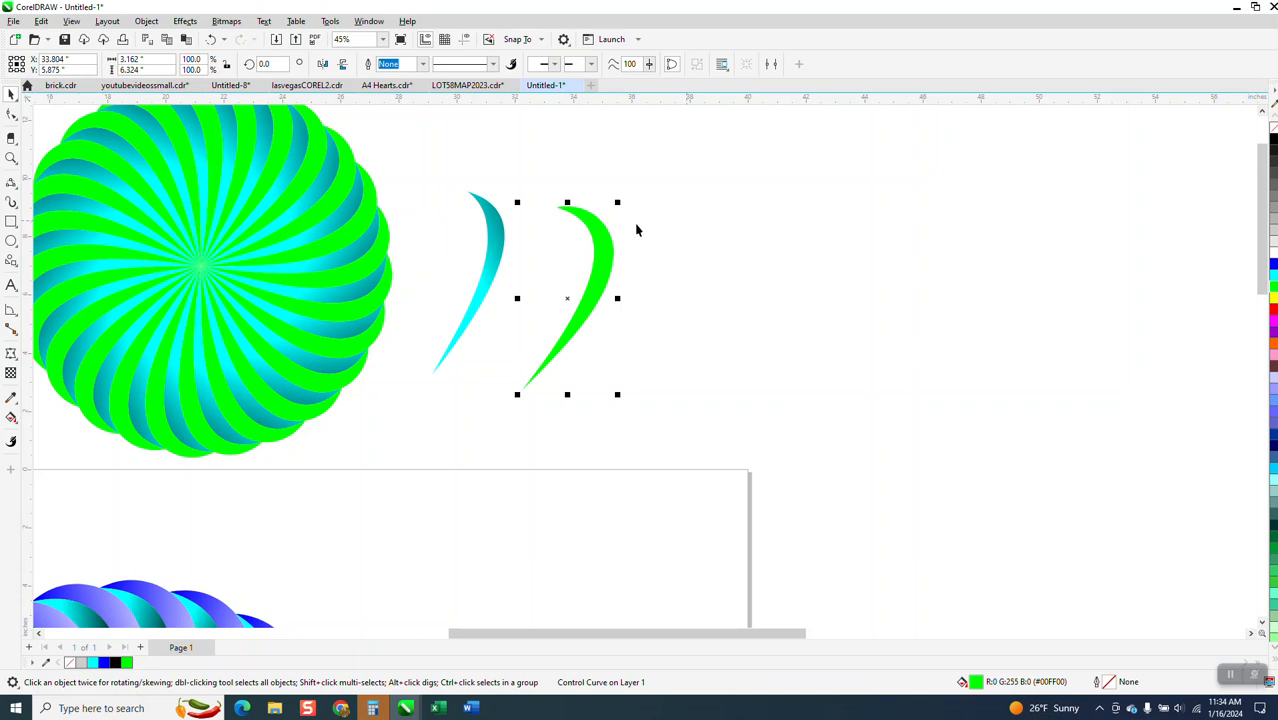
Fill the control petal's inner half solid blue, replacing its old gradient, and give it a crosswise fountain fill from cyan to black
{"action": "left_click", "coordinate": [491, 245]}
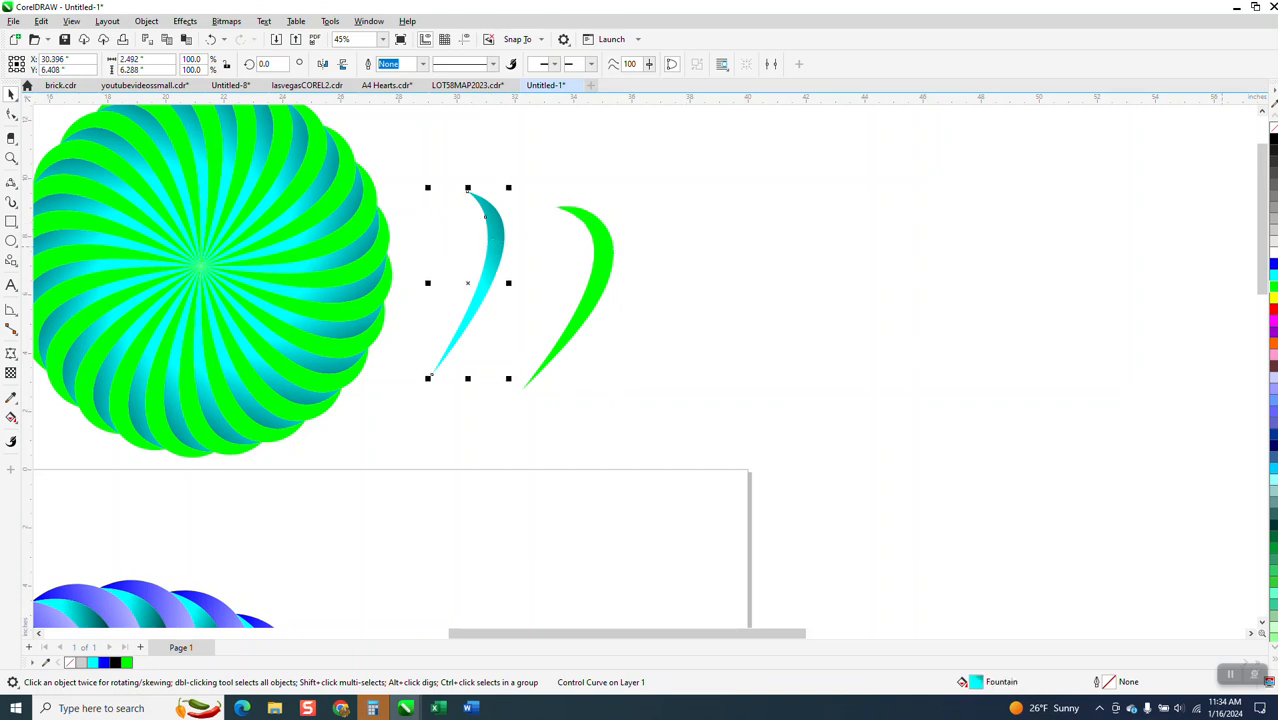
{"action": "left_click", "coordinate": [1273, 264]}
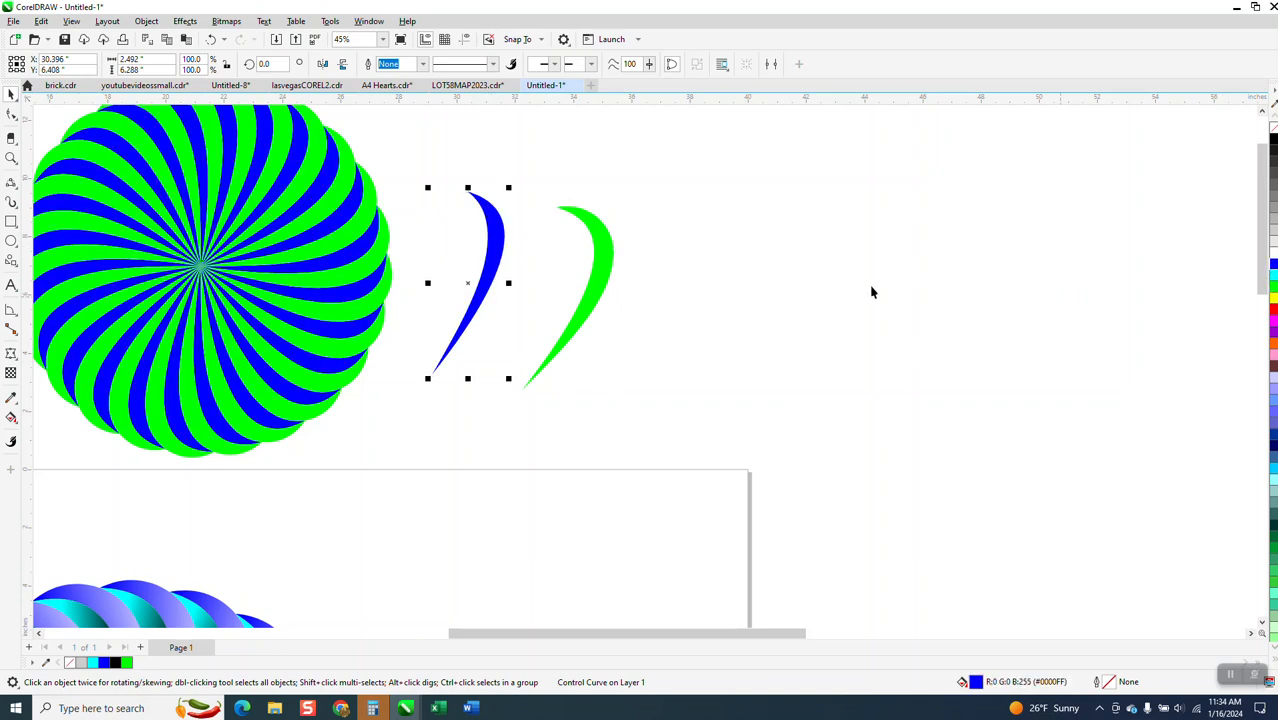
{"action": "left_click", "coordinate": [15, 424]}
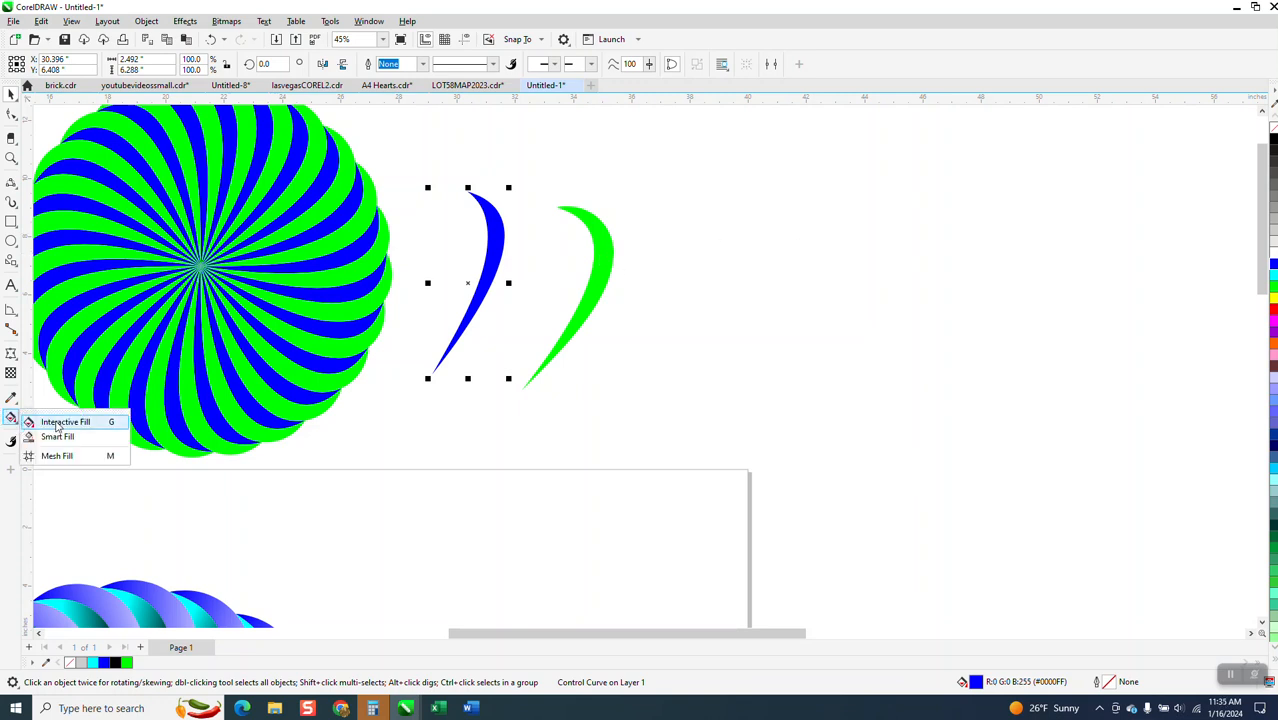
{"action": "left_click", "coordinate": [62, 422]}
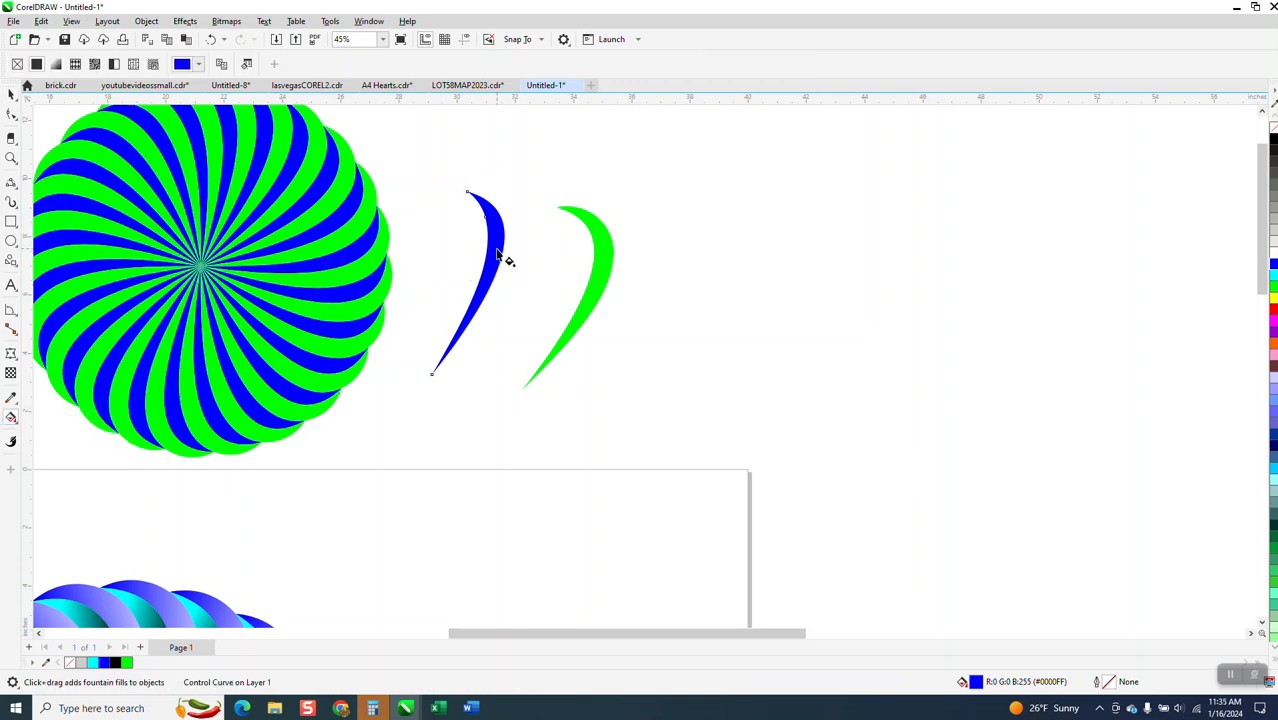
{"action": "left_click_drag", "start_coordinate": [512, 251], "coordinate": [522, 253]}
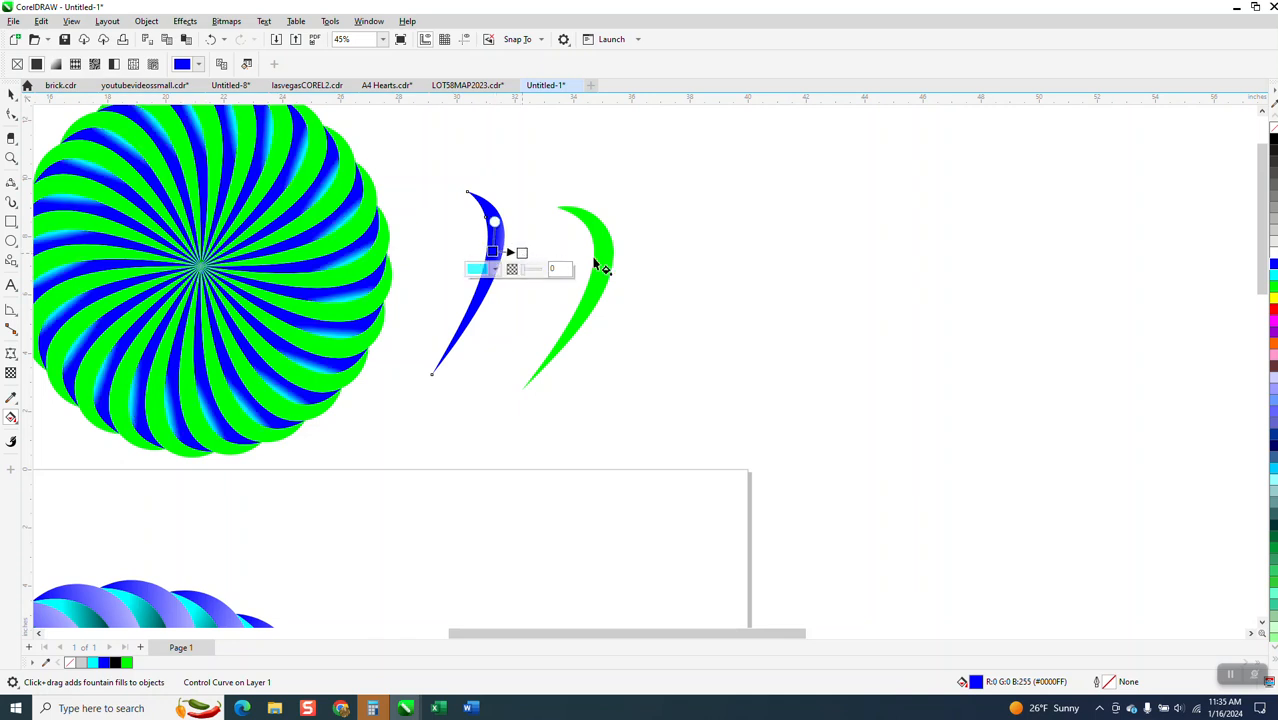
{"action": "left_click_drag", "start_coordinate": [1273, 145], "coordinate": [472, 252]}
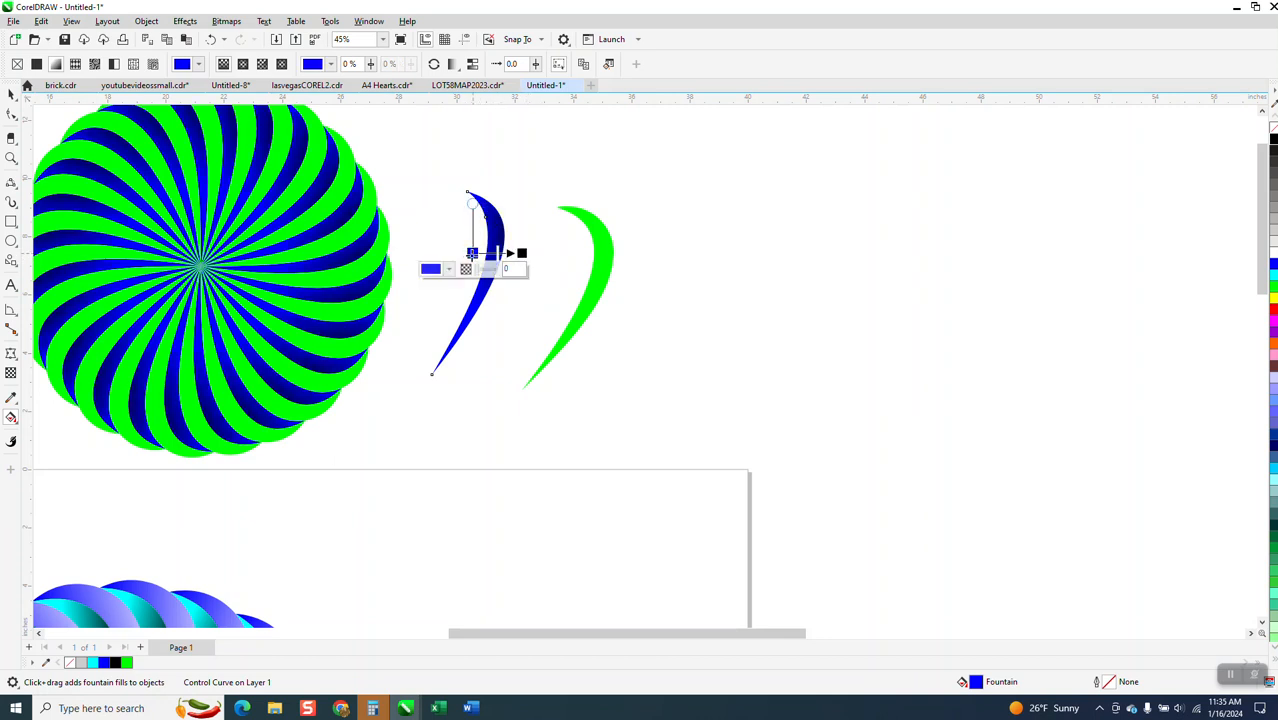
{"action": "left_click_drag", "start_coordinate": [1274, 277], "coordinate": [546, 263]}
Recolour the green outer half of the upper flower's control petal solid red
{"action": "left_click", "coordinate": [601, 273]}
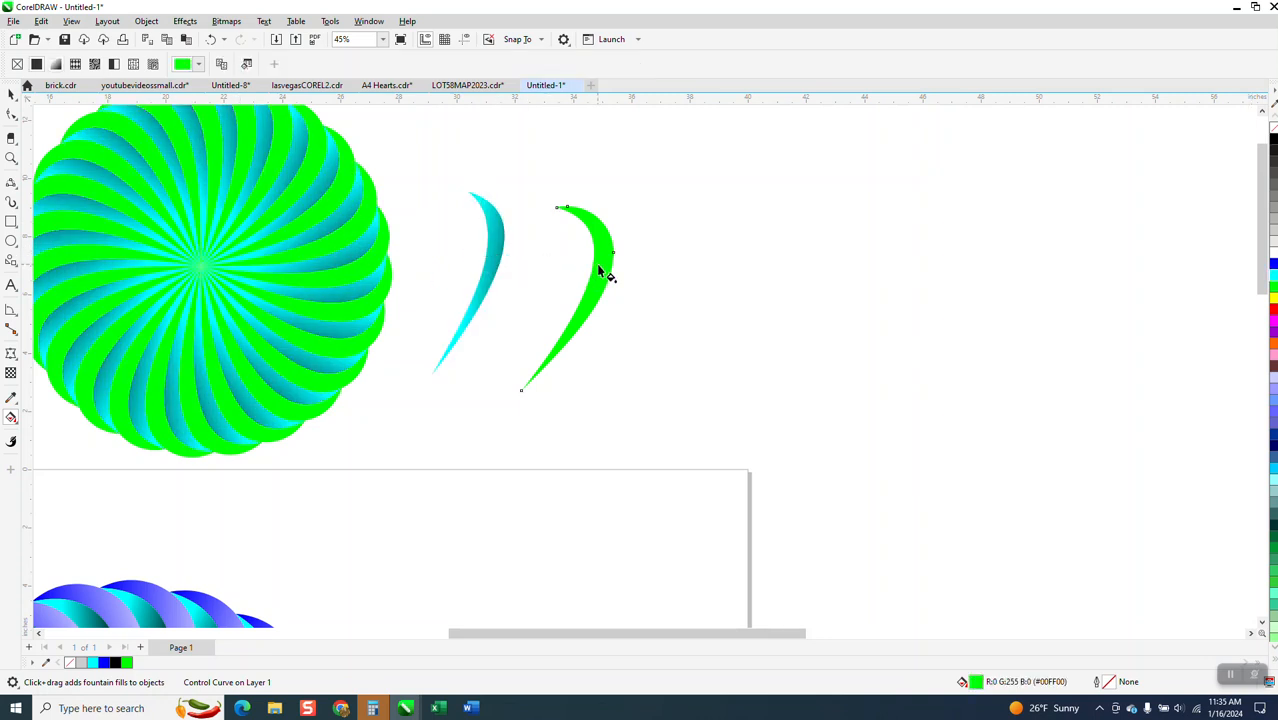
{"action": "left_click", "coordinate": [1273, 313]}
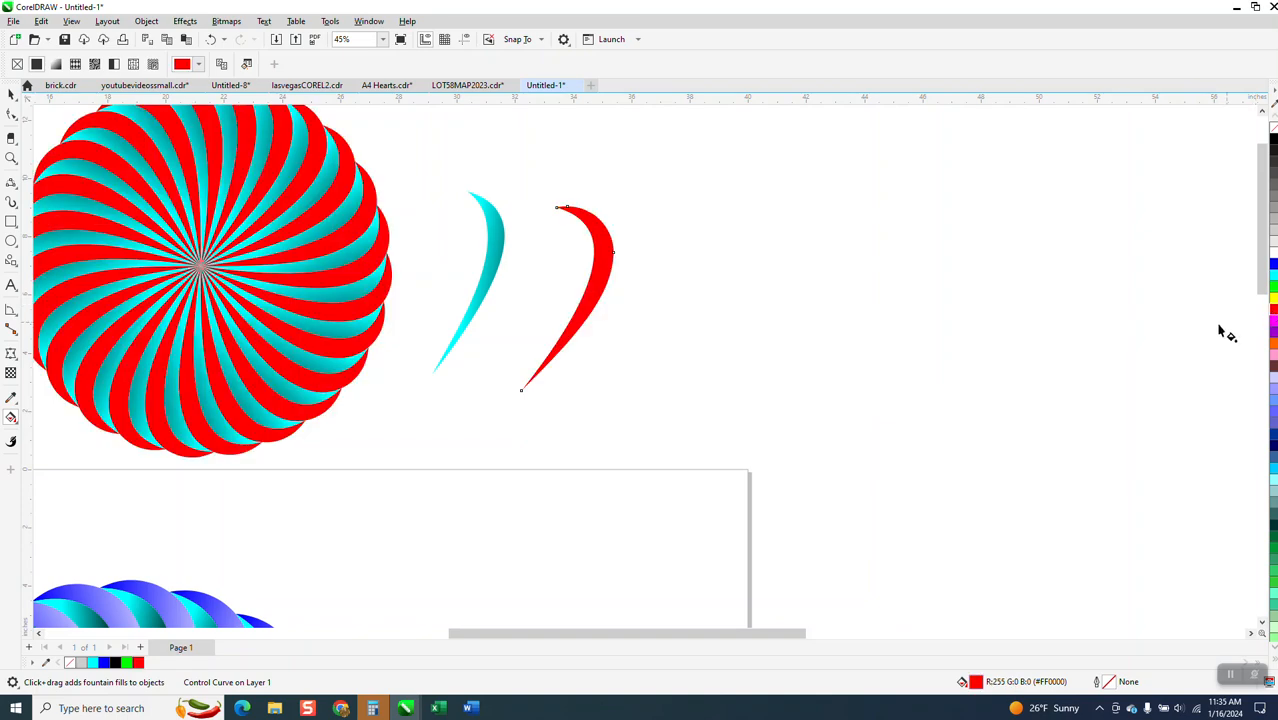